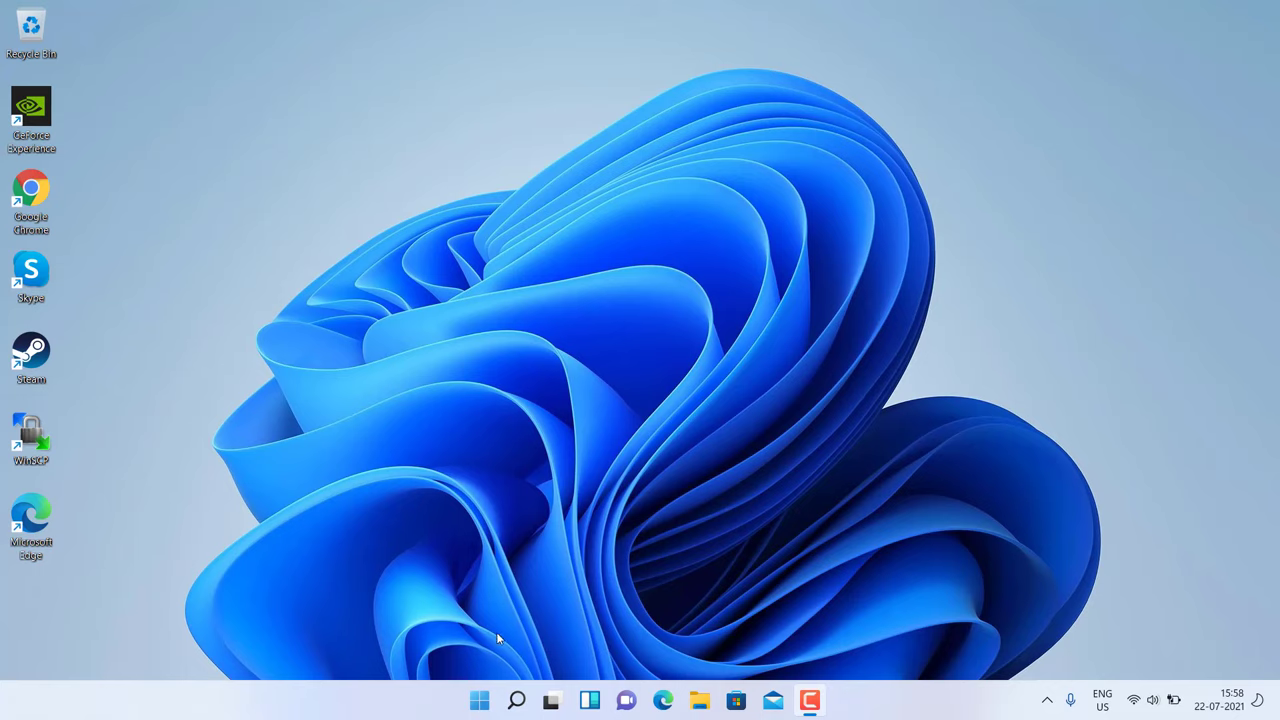
Step: Search Windows for "view network connections" and open the Network Connections window
left_click(516, 700)
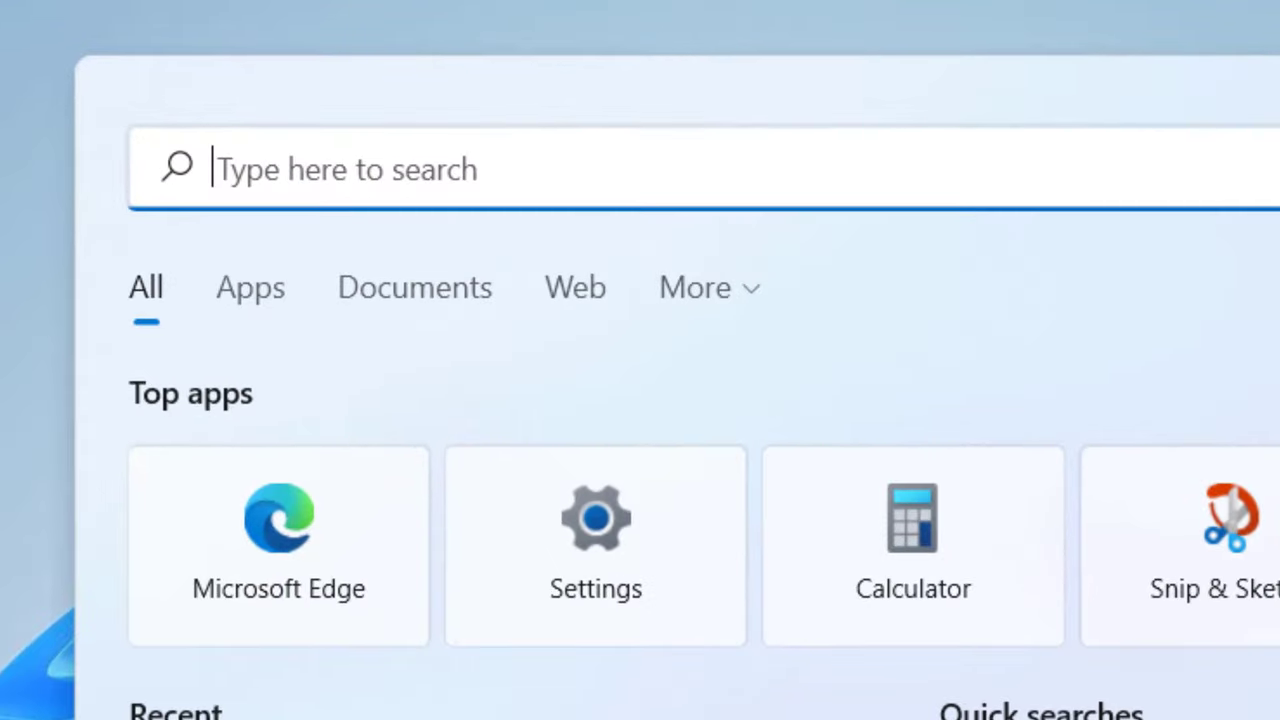
type("view n")
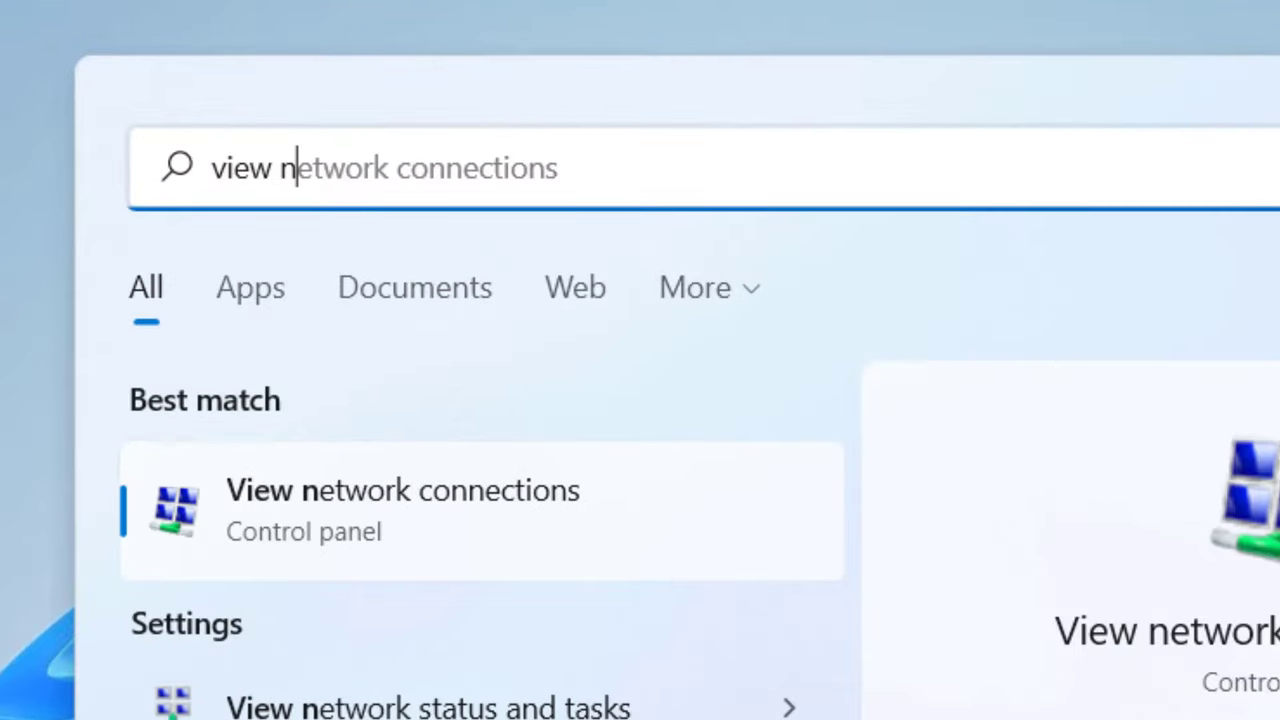
type("etwork ")
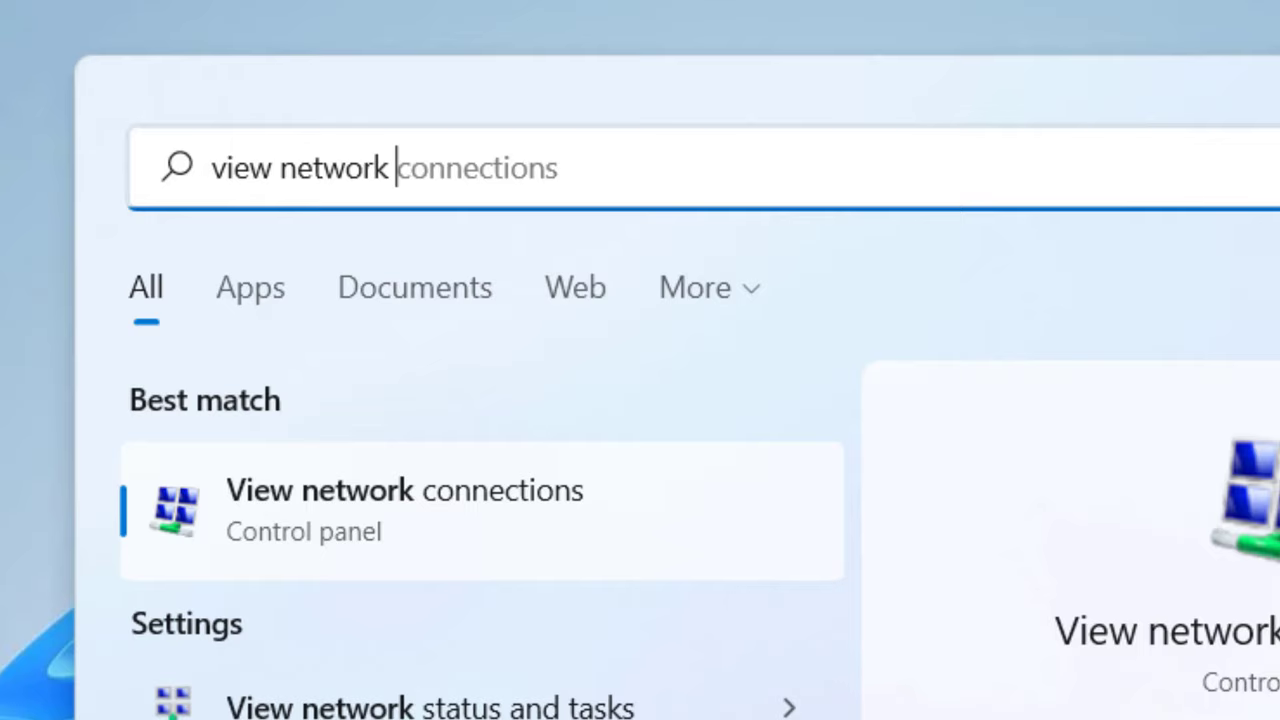
type("connections")
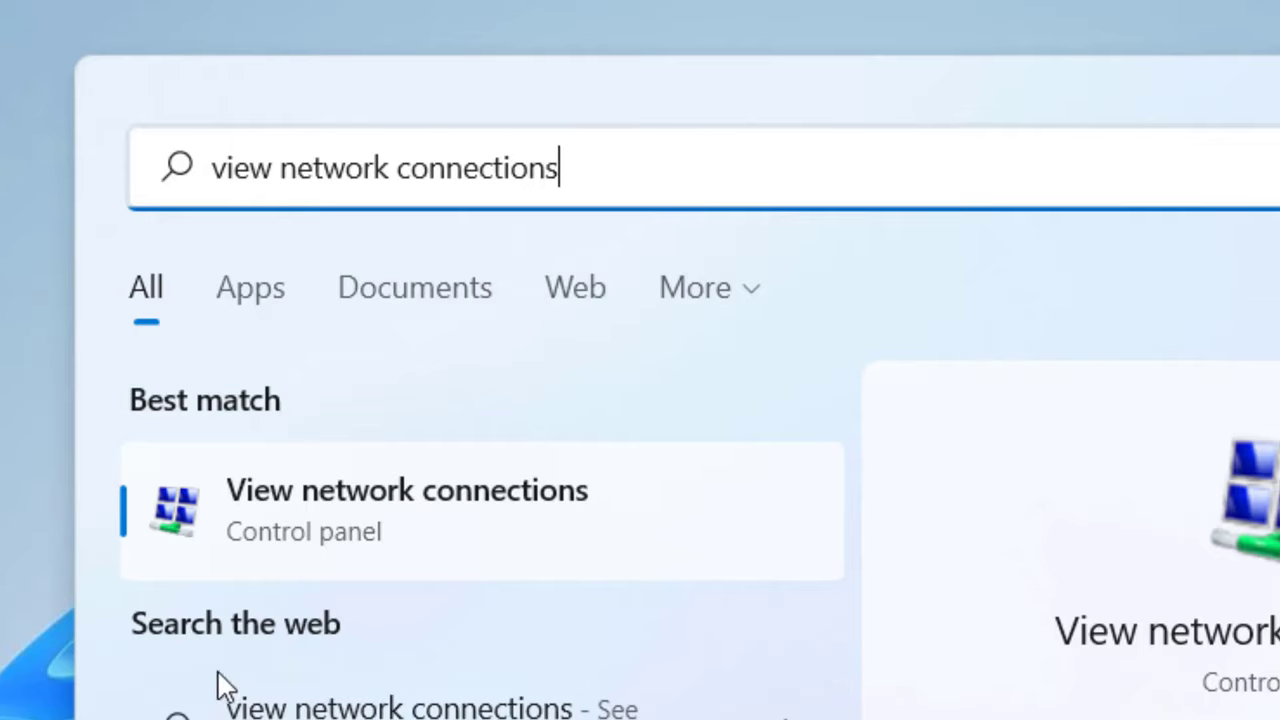
left_click(423, 562)
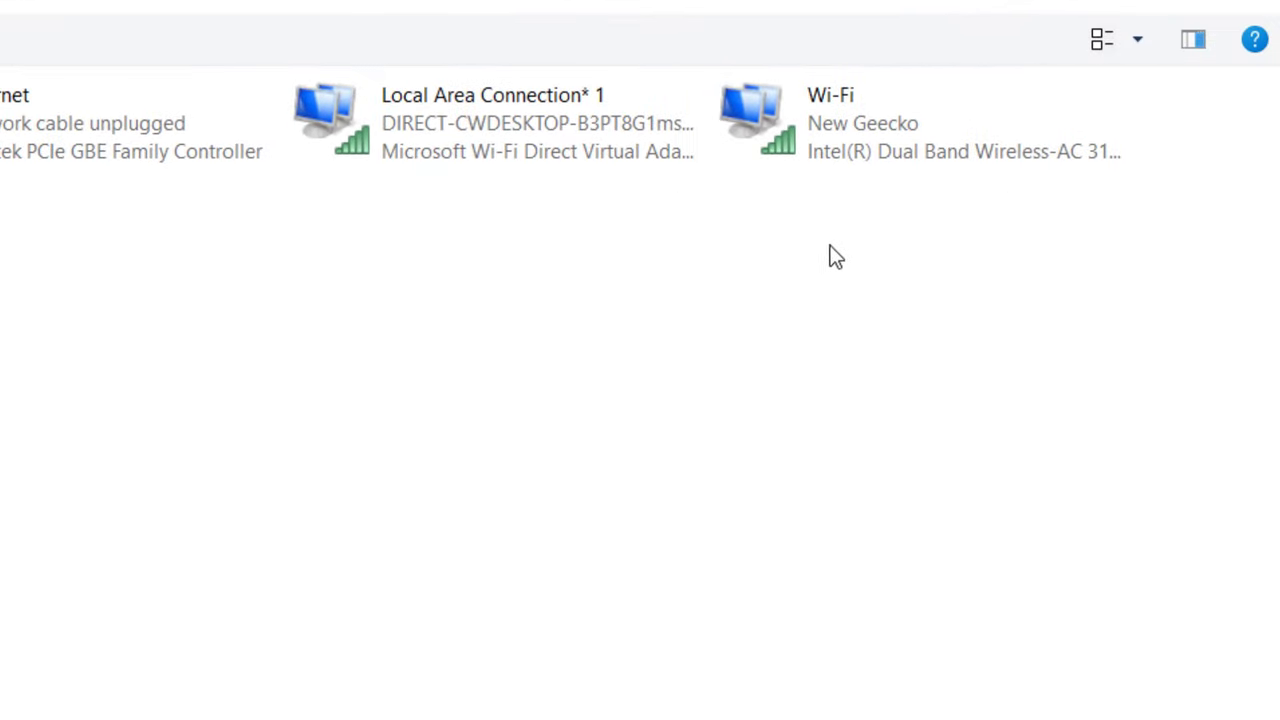
Step: Open the Internet Protocol Version 4 (TCP/IPv4) properties of the Wi-Fi connection
right_click(849, 152)
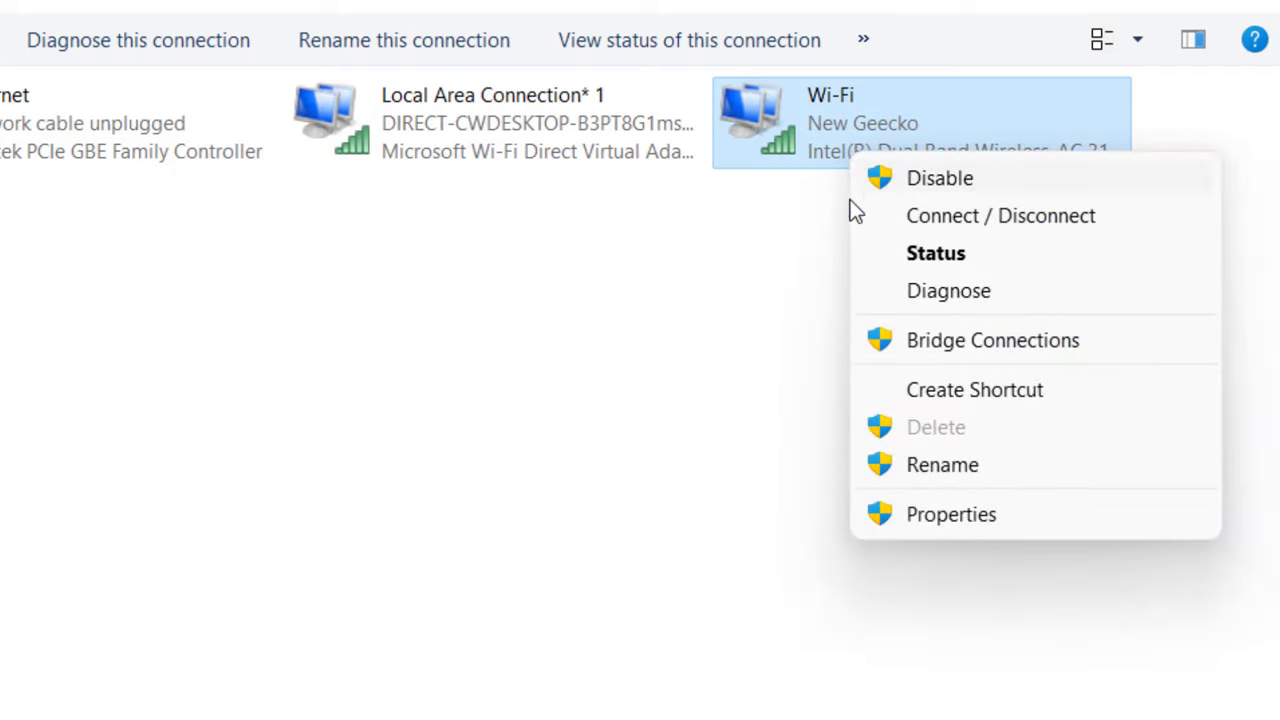
left_click(946, 514)
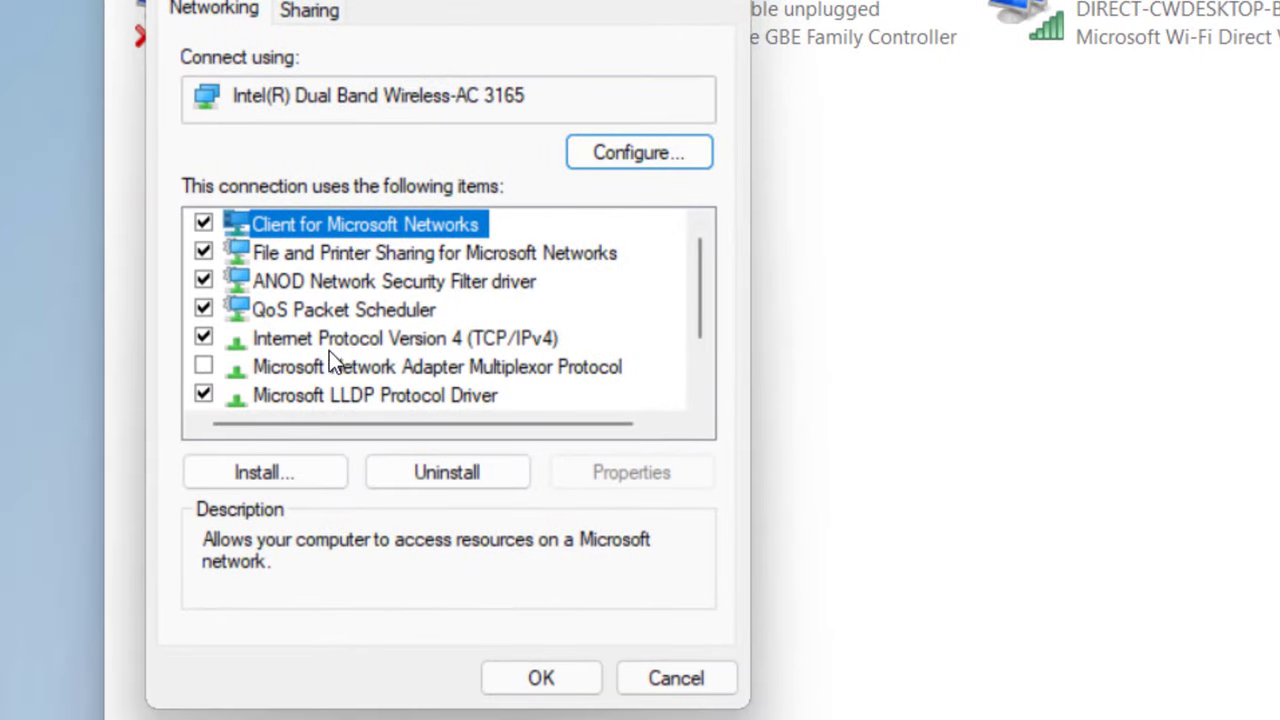
left_click(318, 344)
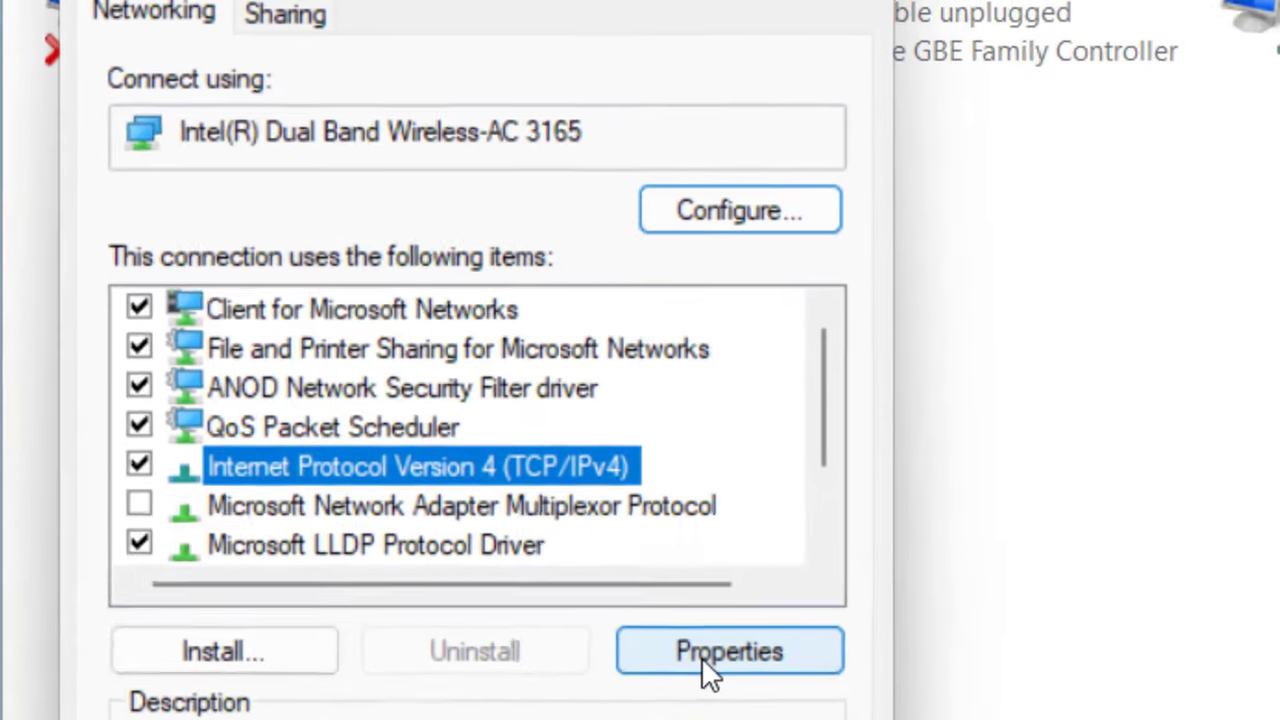
left_click(610, 480)
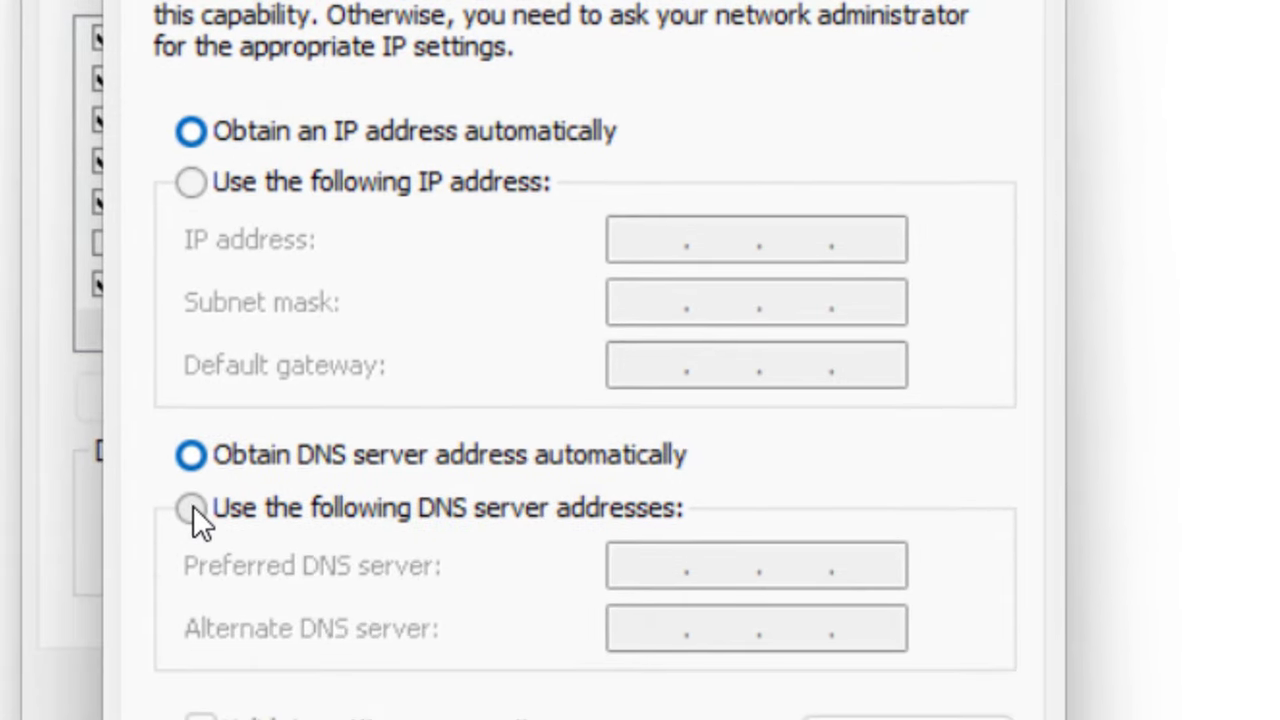
Step: Set the preferred DNS server to 8.8.8.8 and the alternate DNS server to 8.8.4.4, and save the Wi-Fi properties
left_click(193, 507)
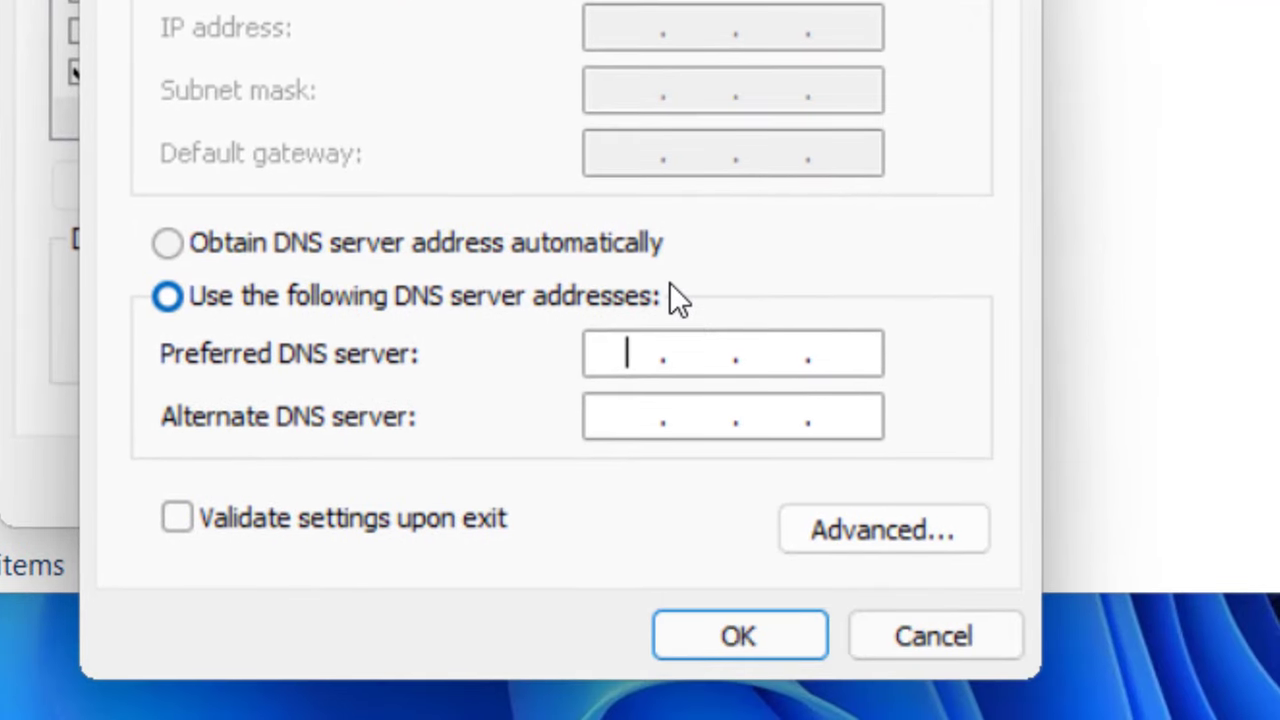
type("8.8.8.")
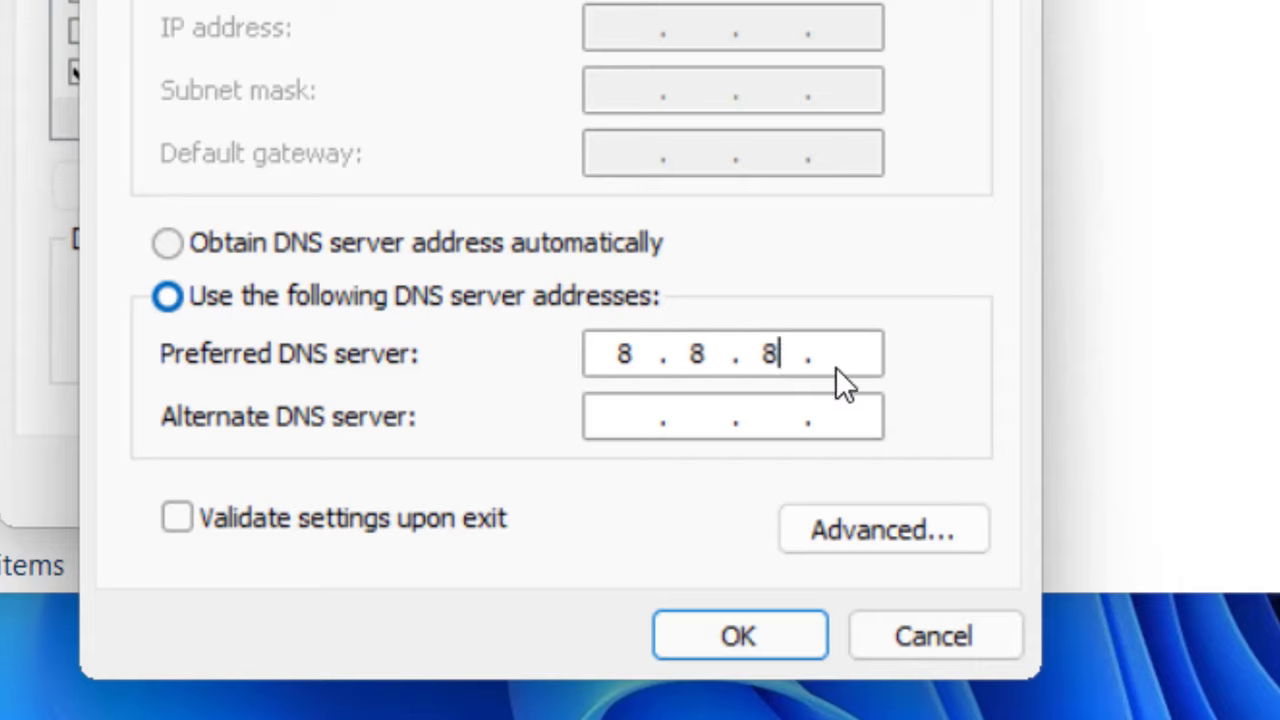
type("8")
left_click(620, 420)
type("8.8.")
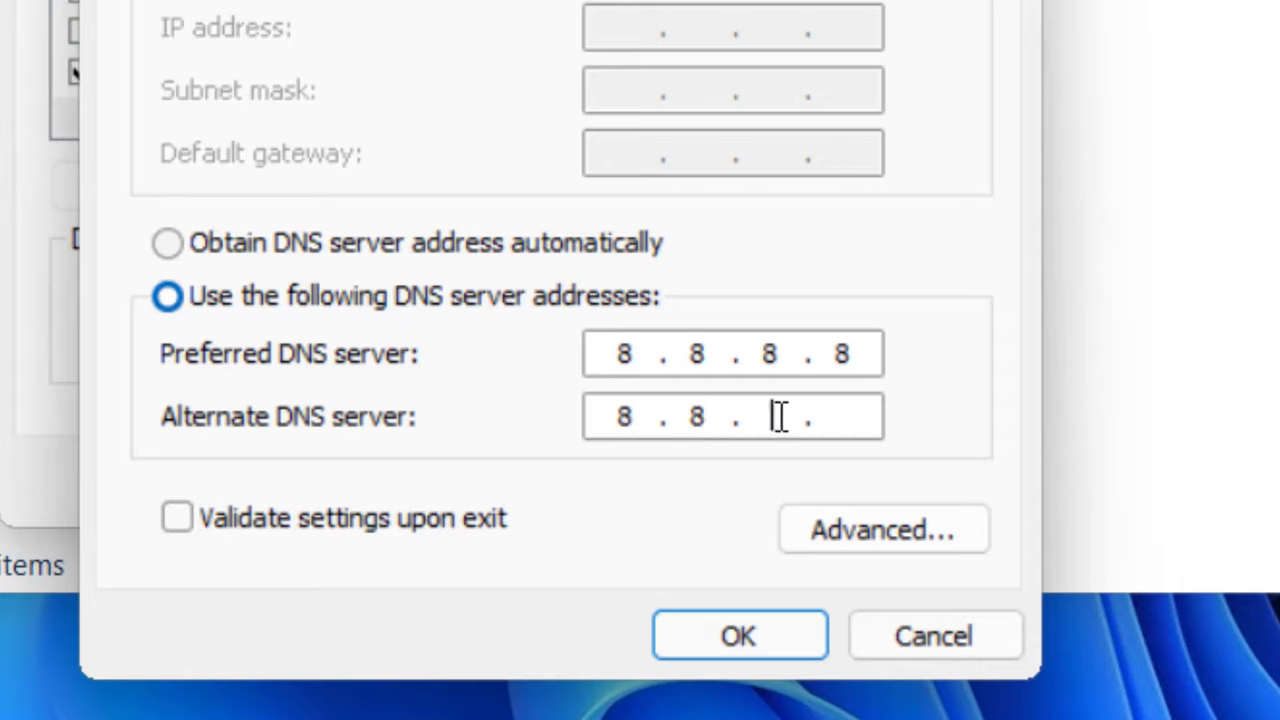
type("4.4")
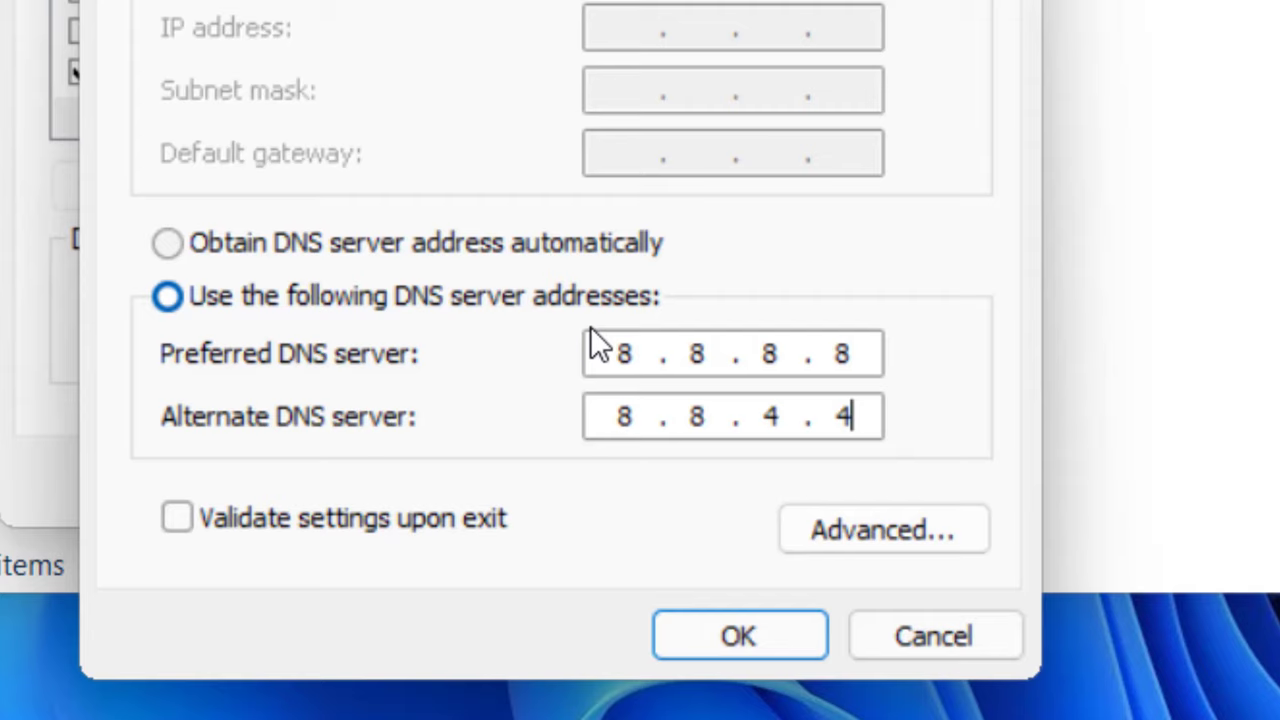
left_click(735, 628)
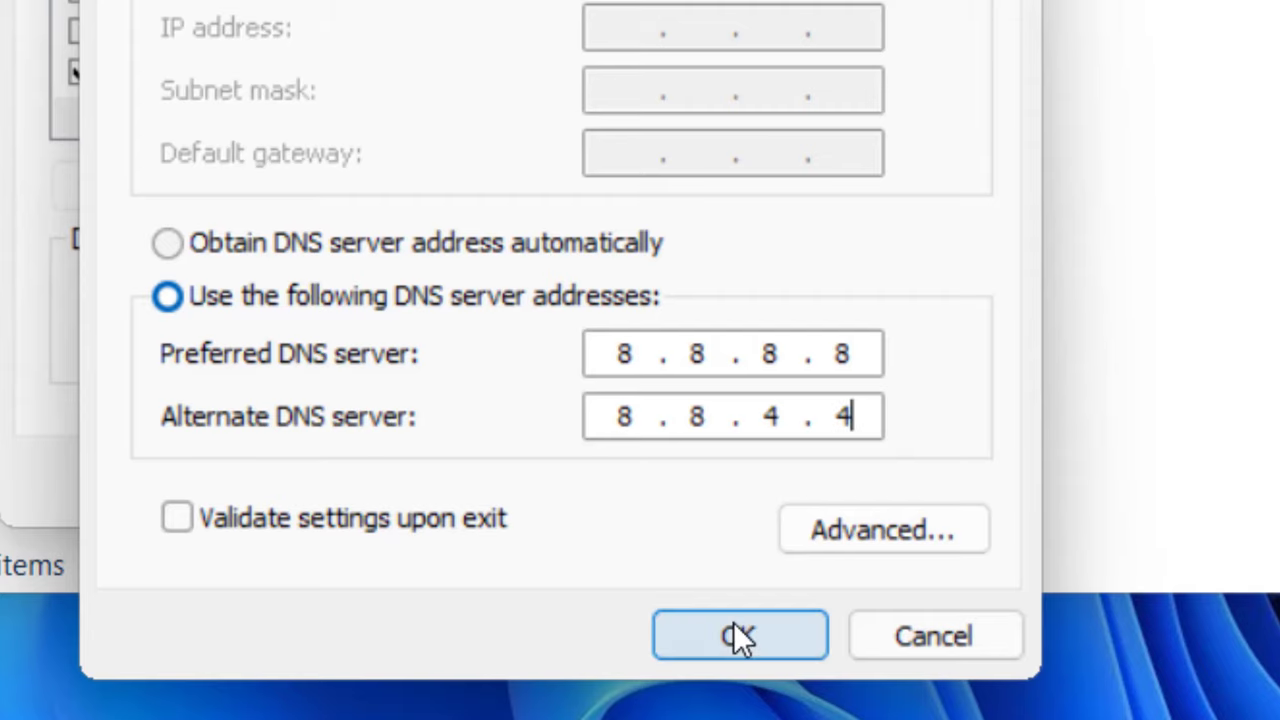
left_click(592, 477)
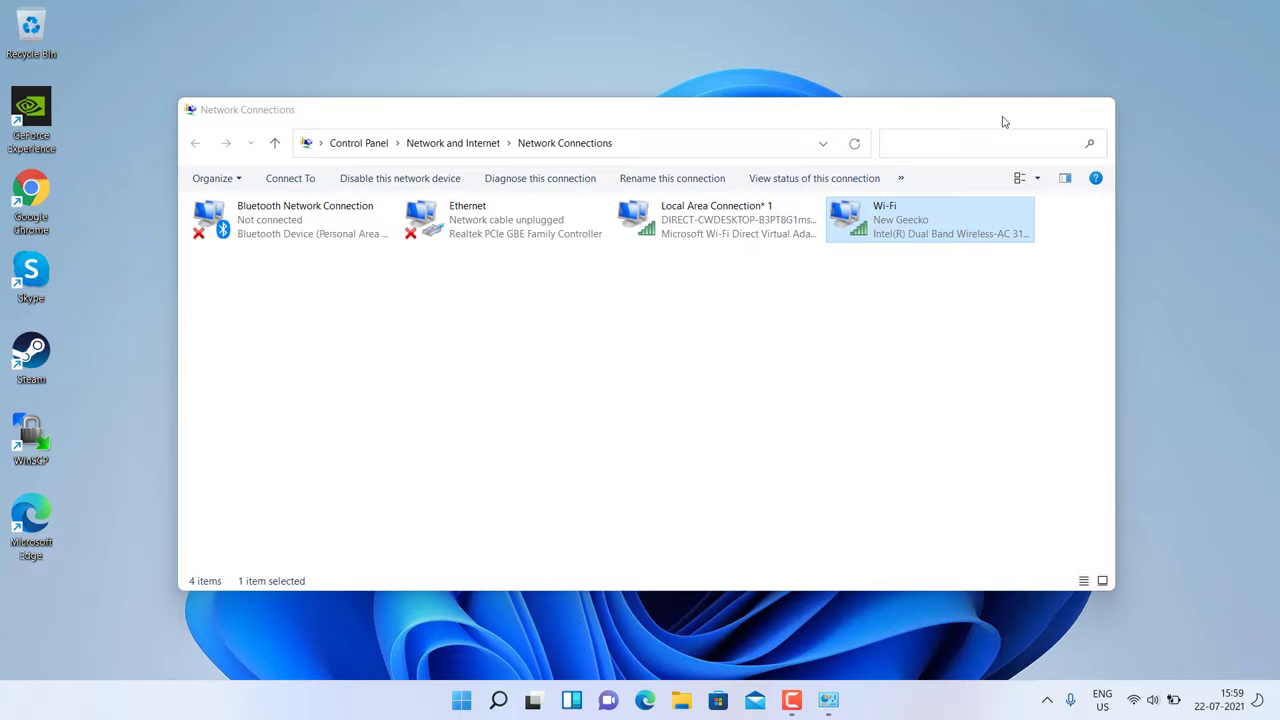
Step: Flush the DNS cache by running ipconfig /flushdns from the Windows Run dialog
key("super+d")
key("super+s")
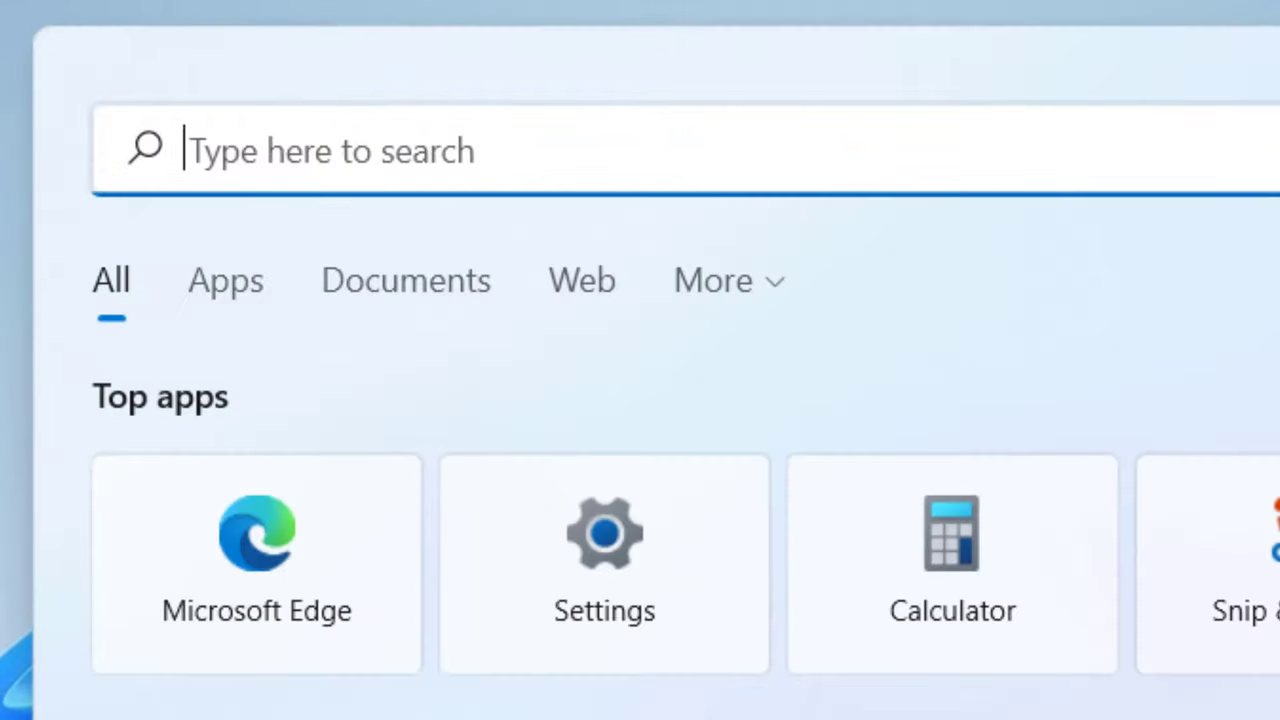
type("run")
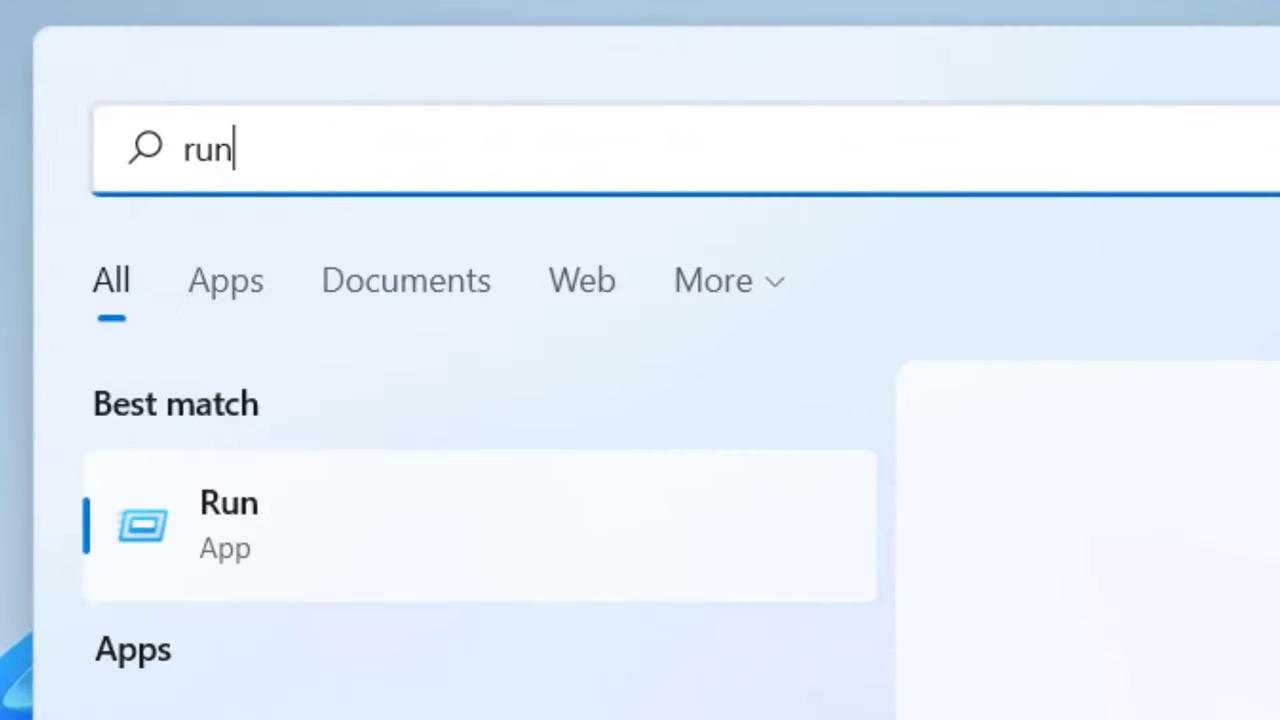
left_click(218, 549)
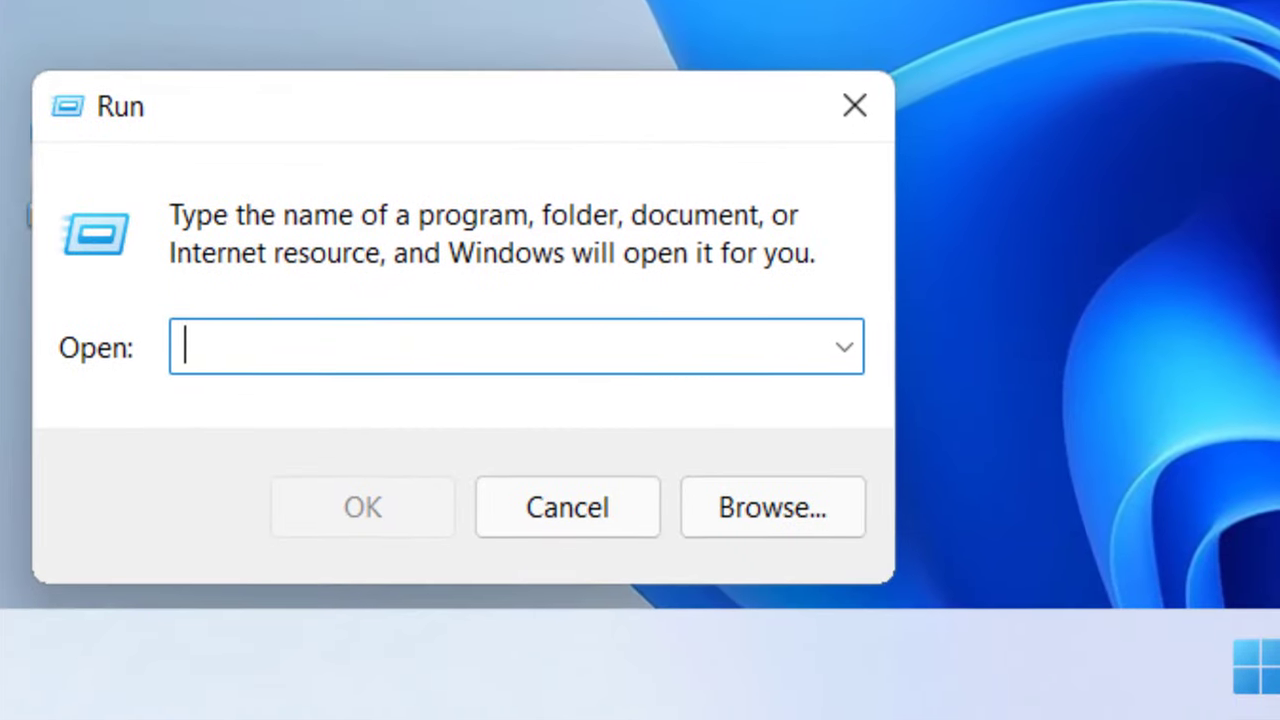
type("ip")
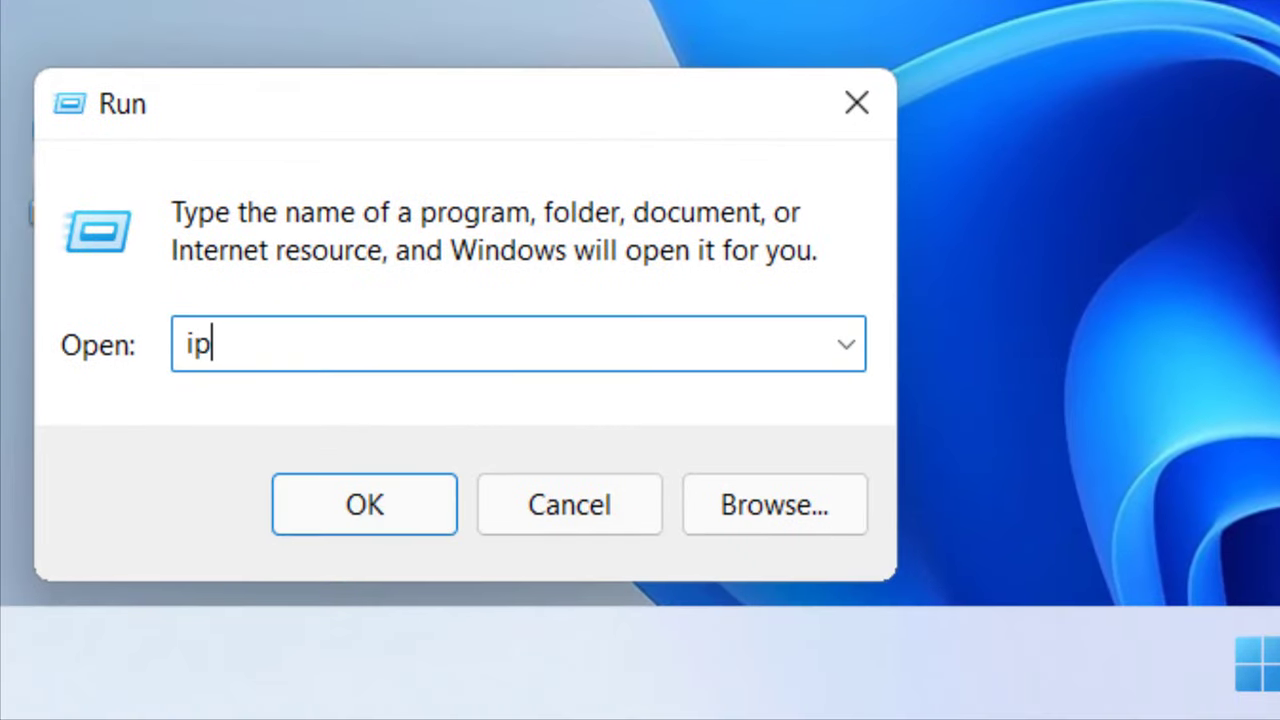
type("config ")
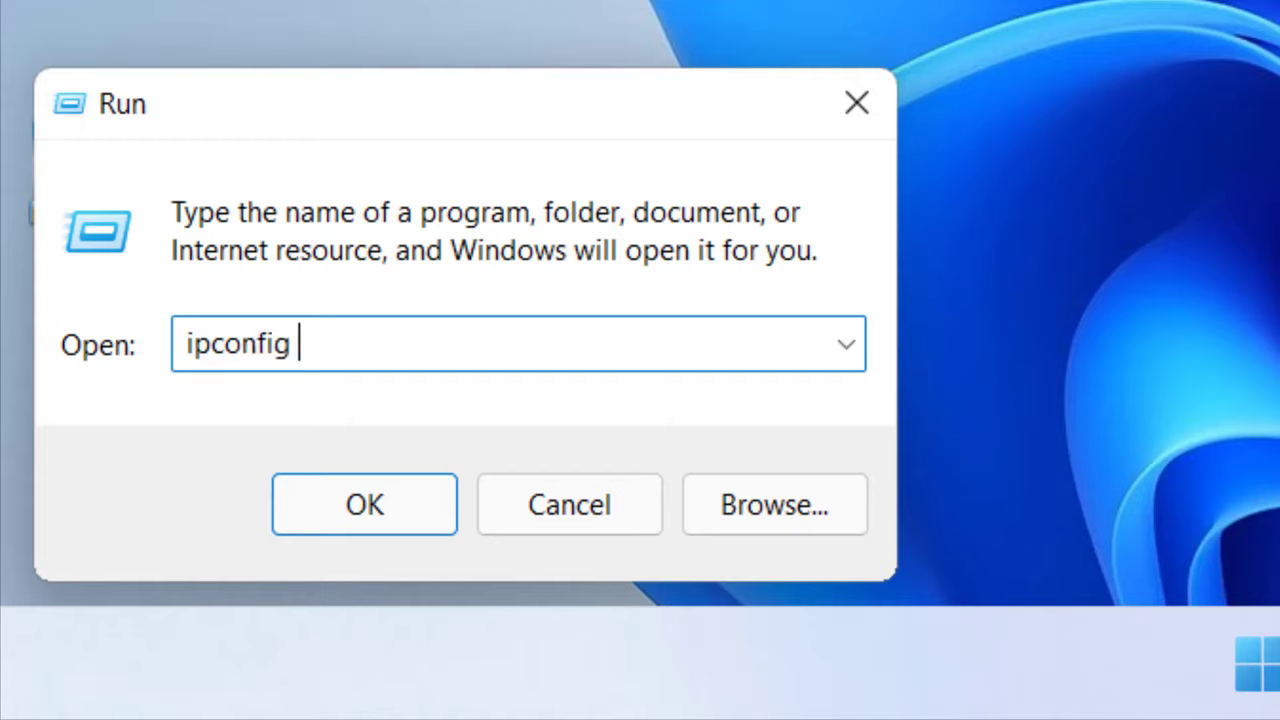
type("/flus")
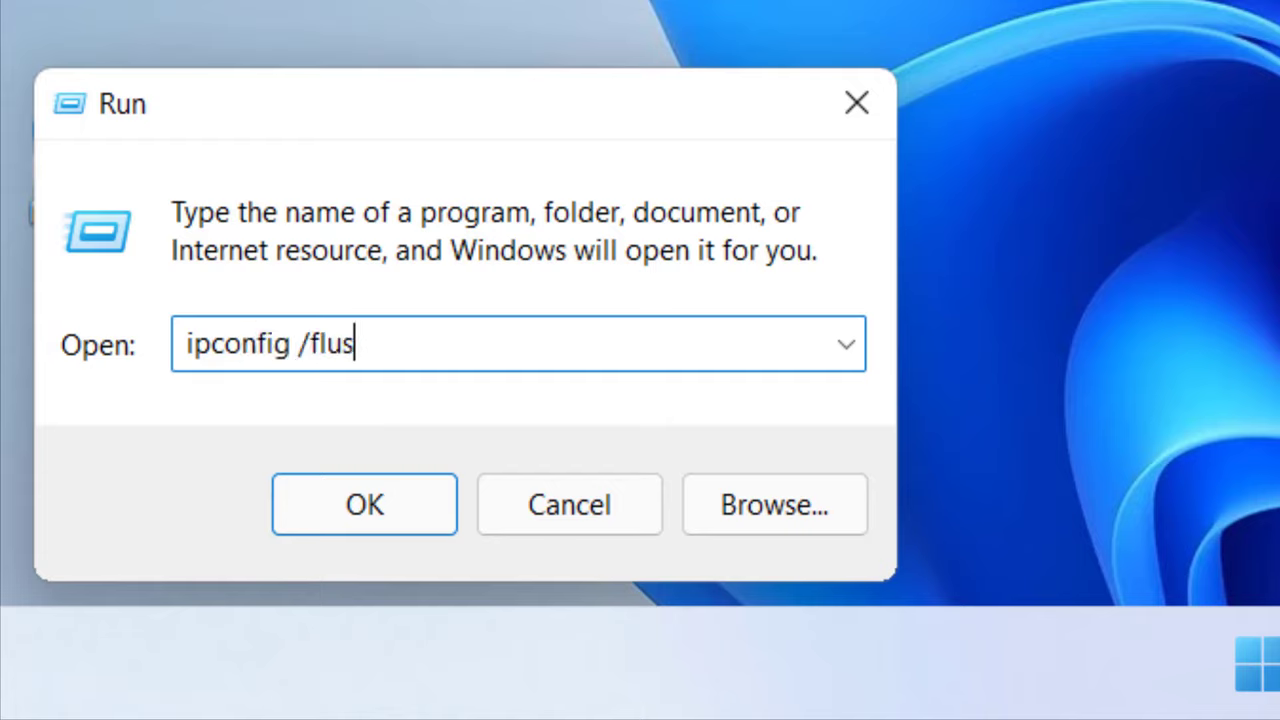
type("hdns")
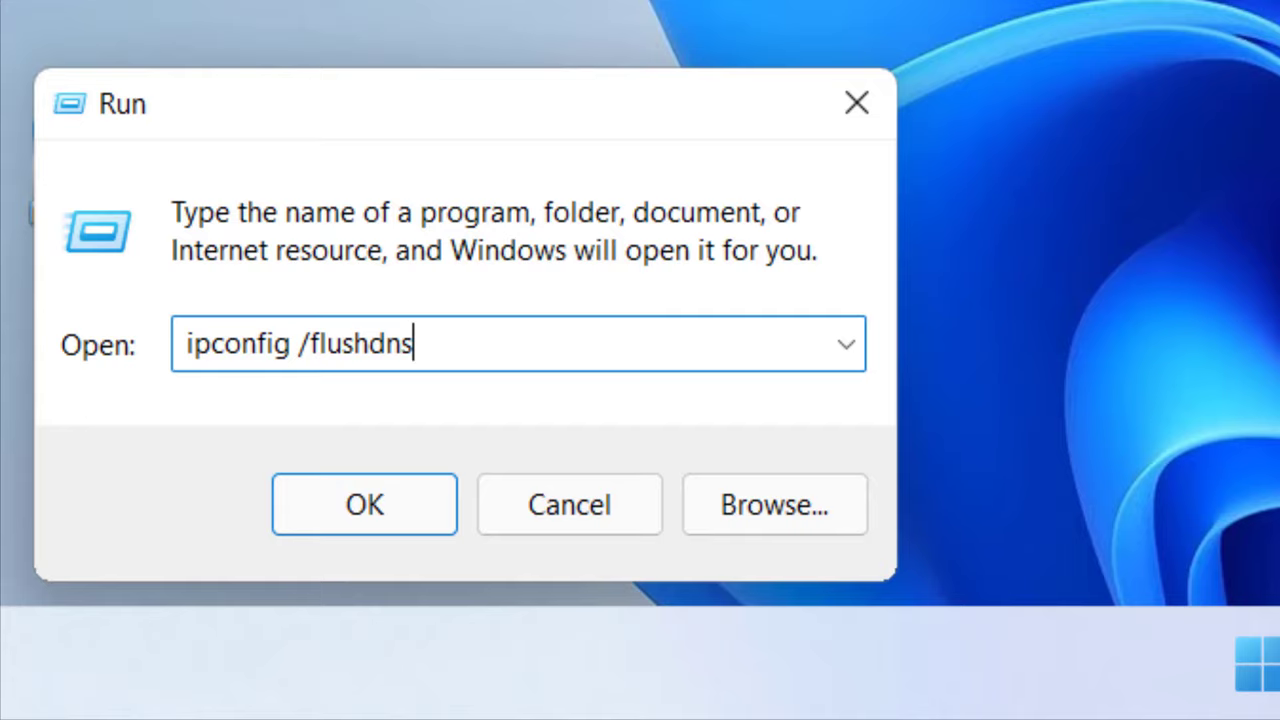
left_click(352, 522)
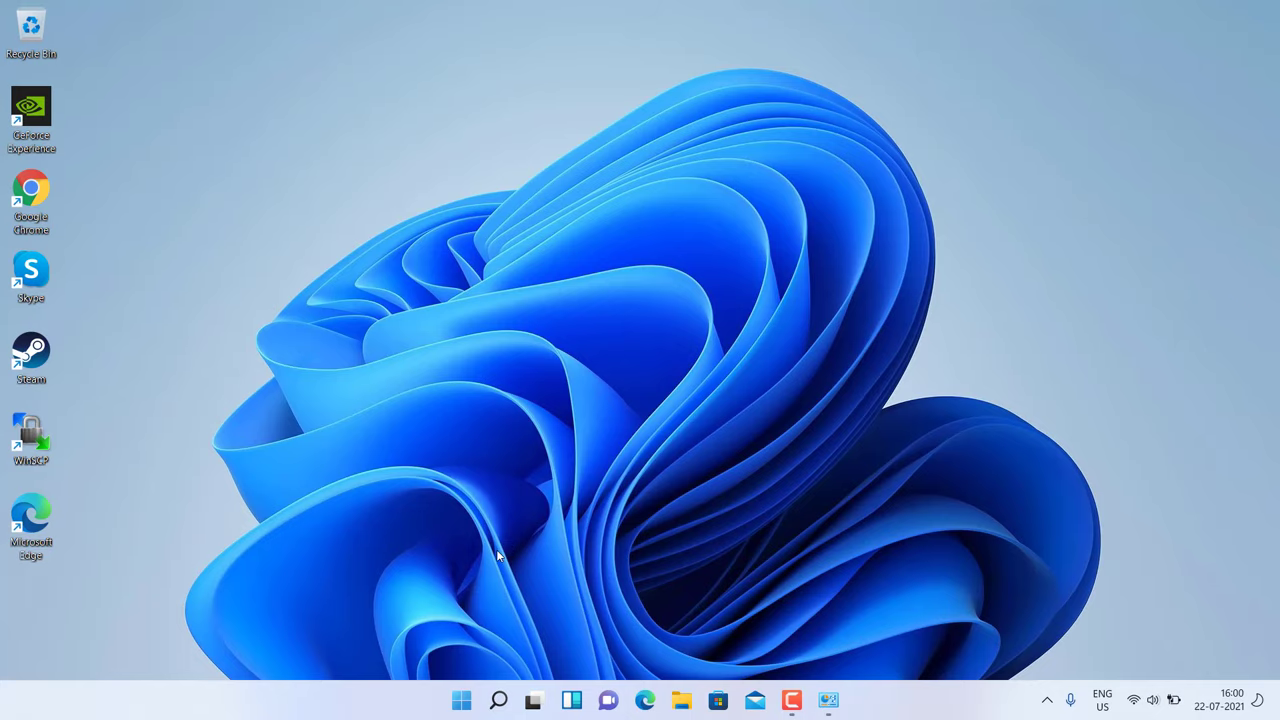
Step: Search Windows for "device manager" and open Device Manager
left_click(498, 699)
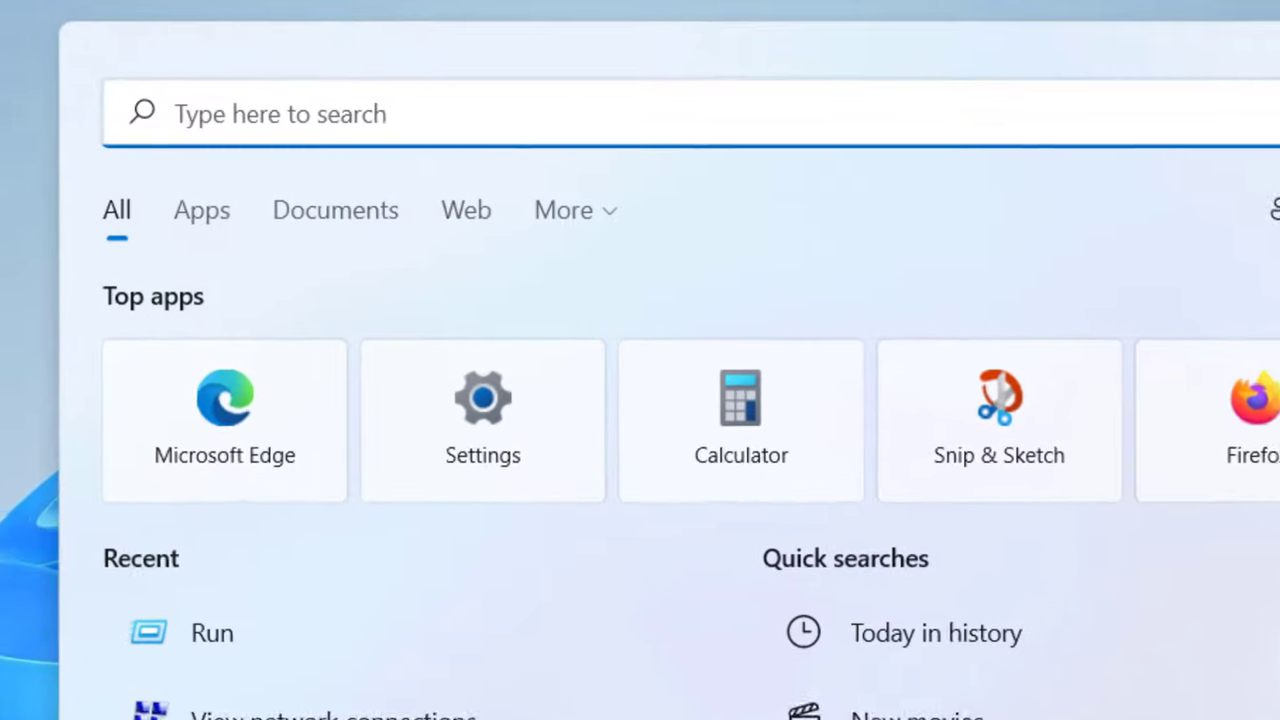
type("device")
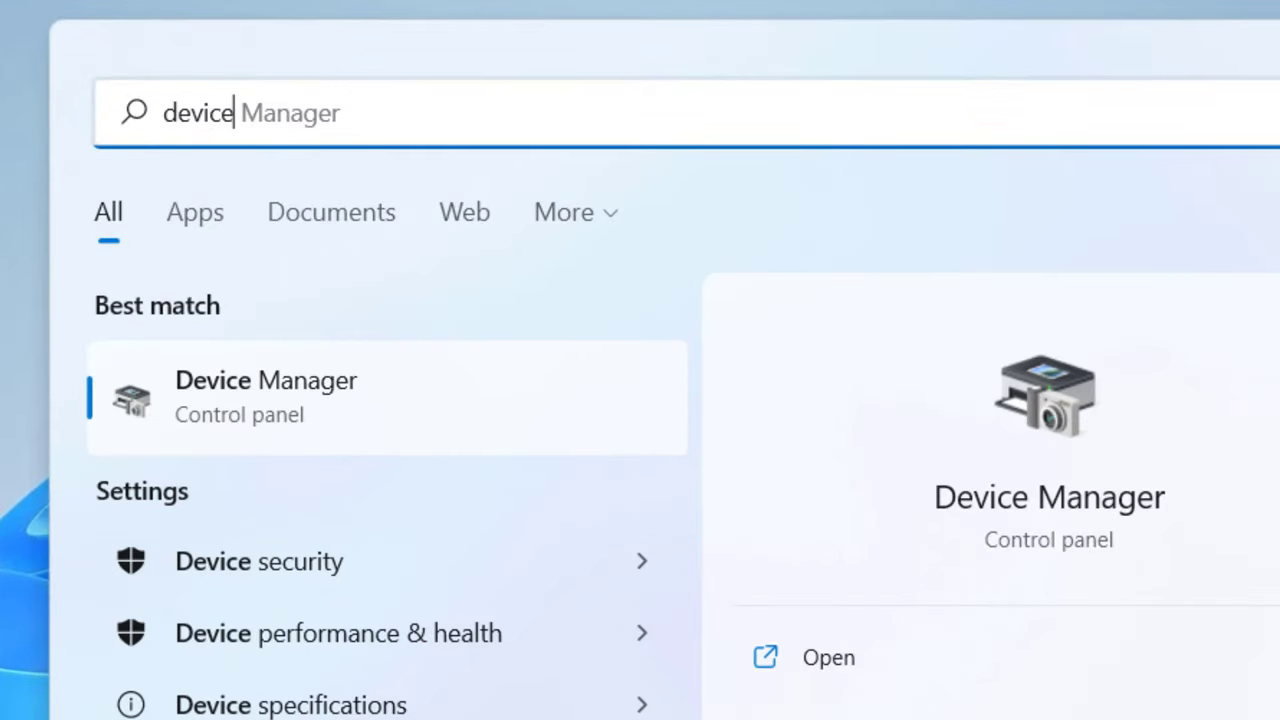
type(" mana")
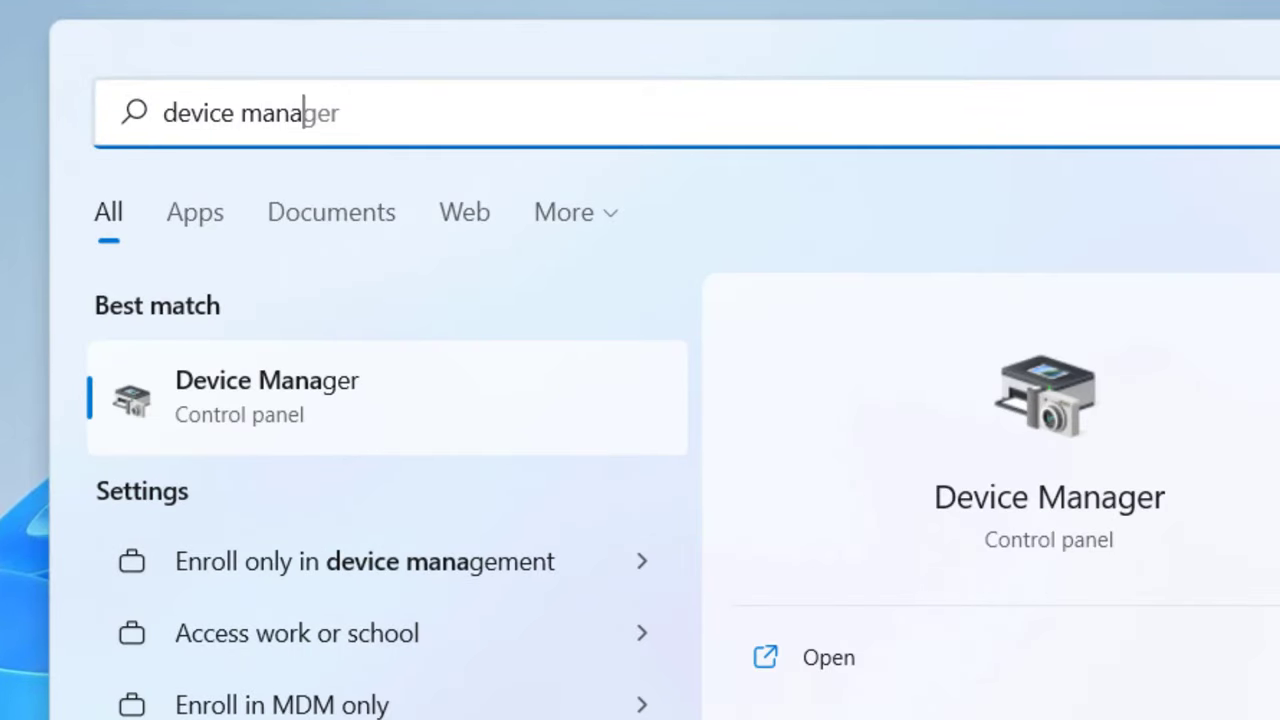
type("ger")
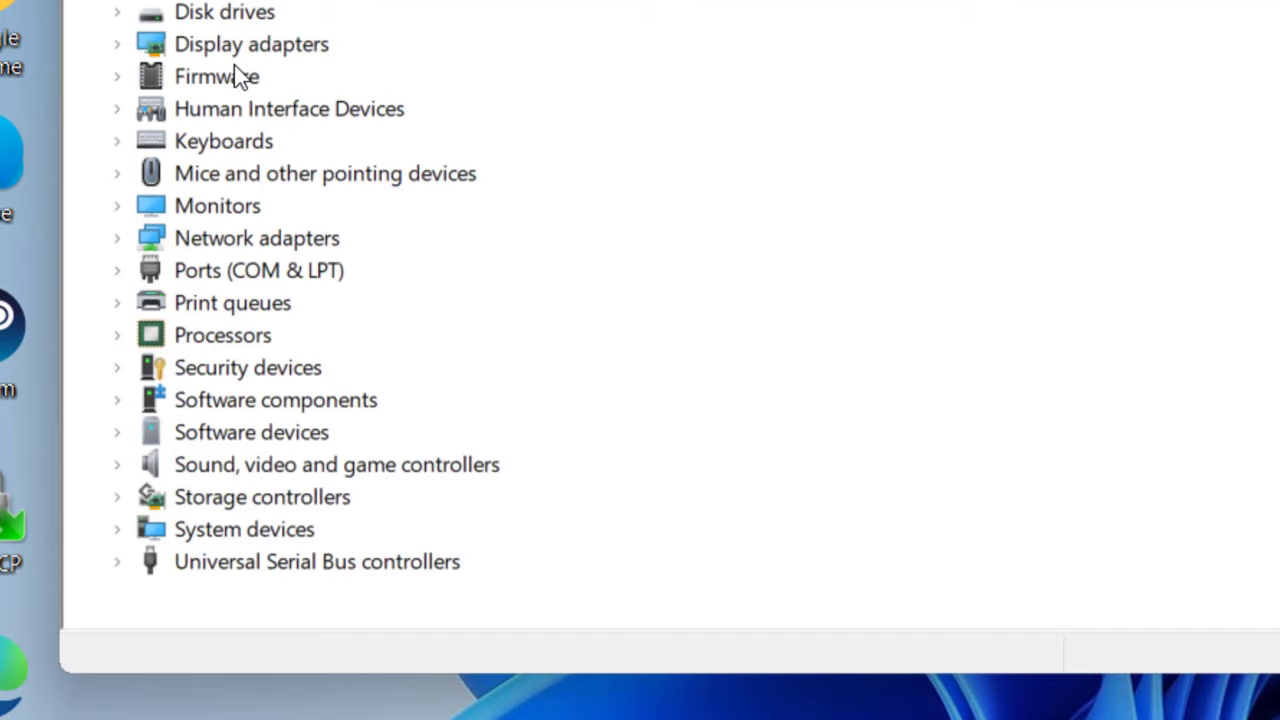
Step: Expand the Network adapters category and select the Intel(R) Dual Band Wireless-AC 3165 adapter
left_click(248, 248)
double_click(248, 248)
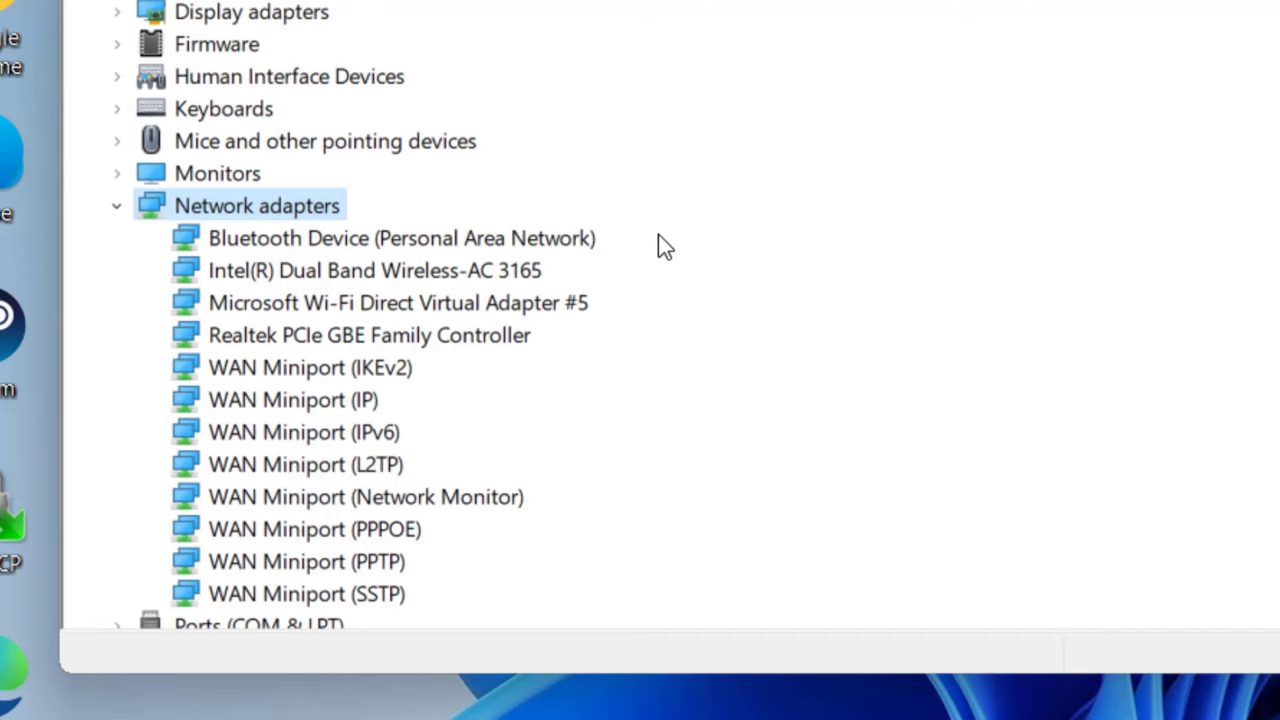
left_click(305, 277)
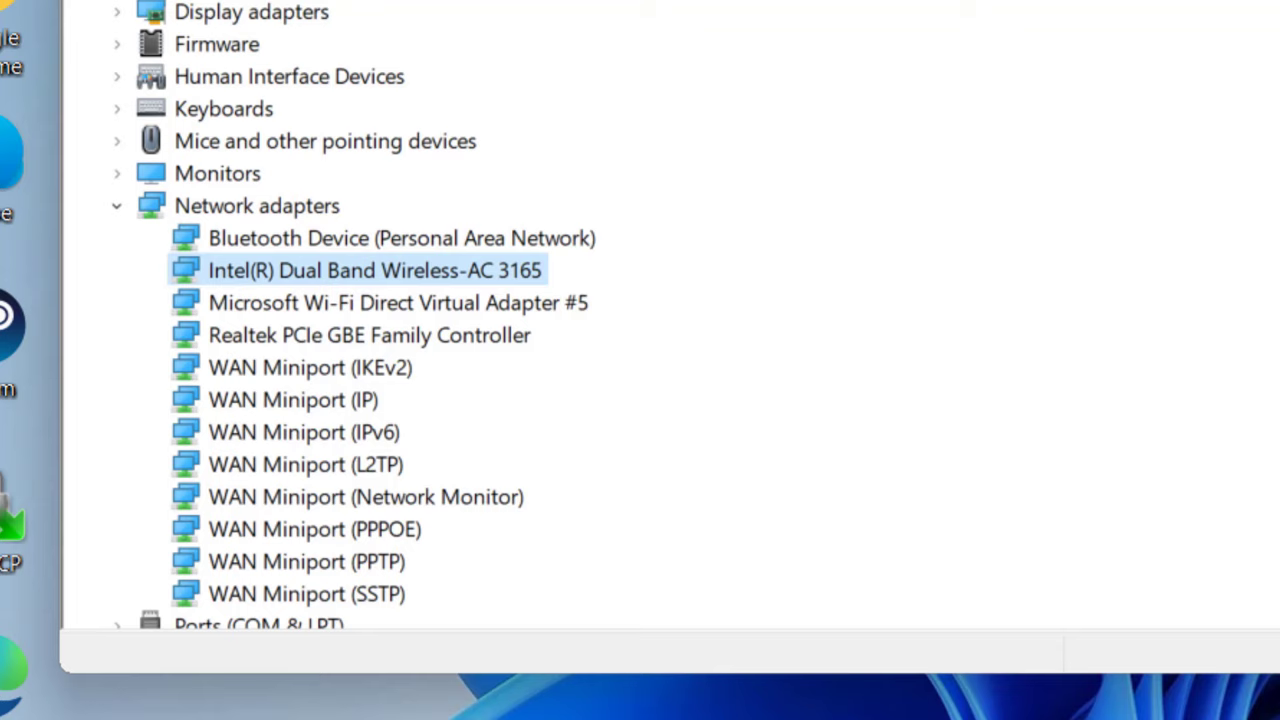
Step: Open Network Connections through Windows search to check which adapter the Wi-Fi connection uses
key("super")
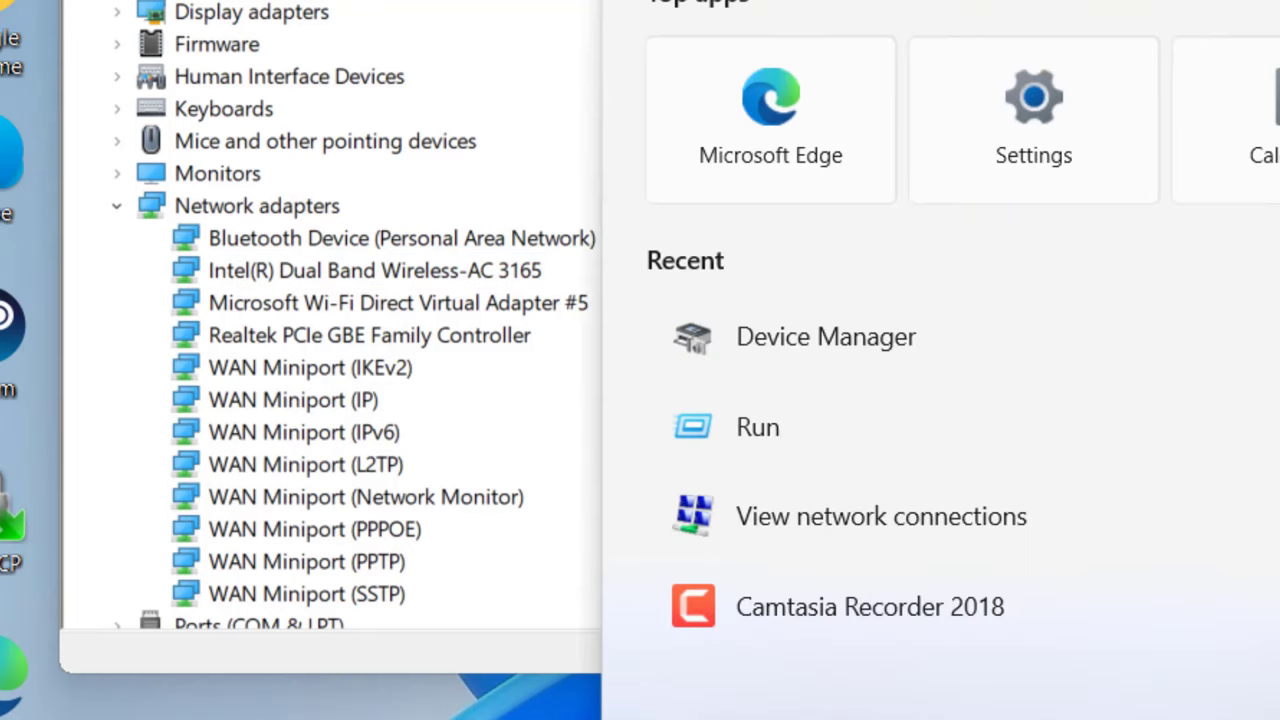
type("view network connections")
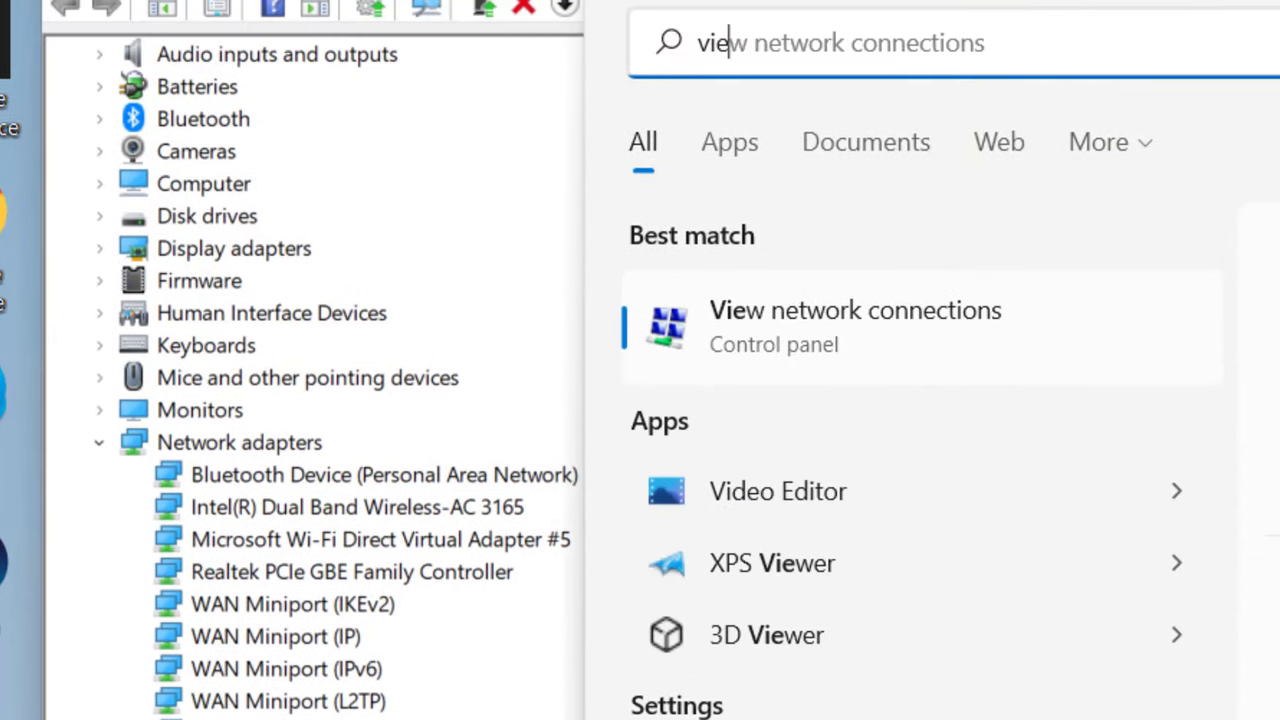
left_click(887, 360)
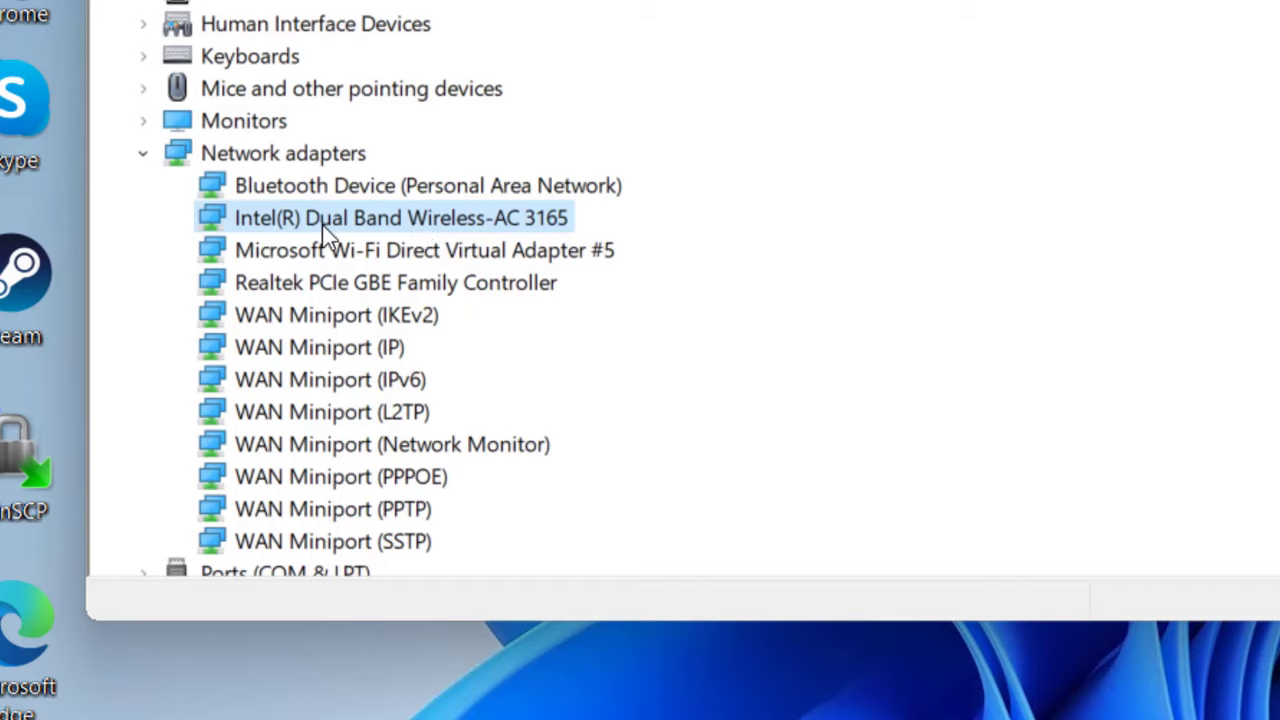
Step: View the driver update options for the Intel(R) Dual Band Wireless-AC 3165 adapter and close them
right_click(554, 230)
left_click(714, 262)
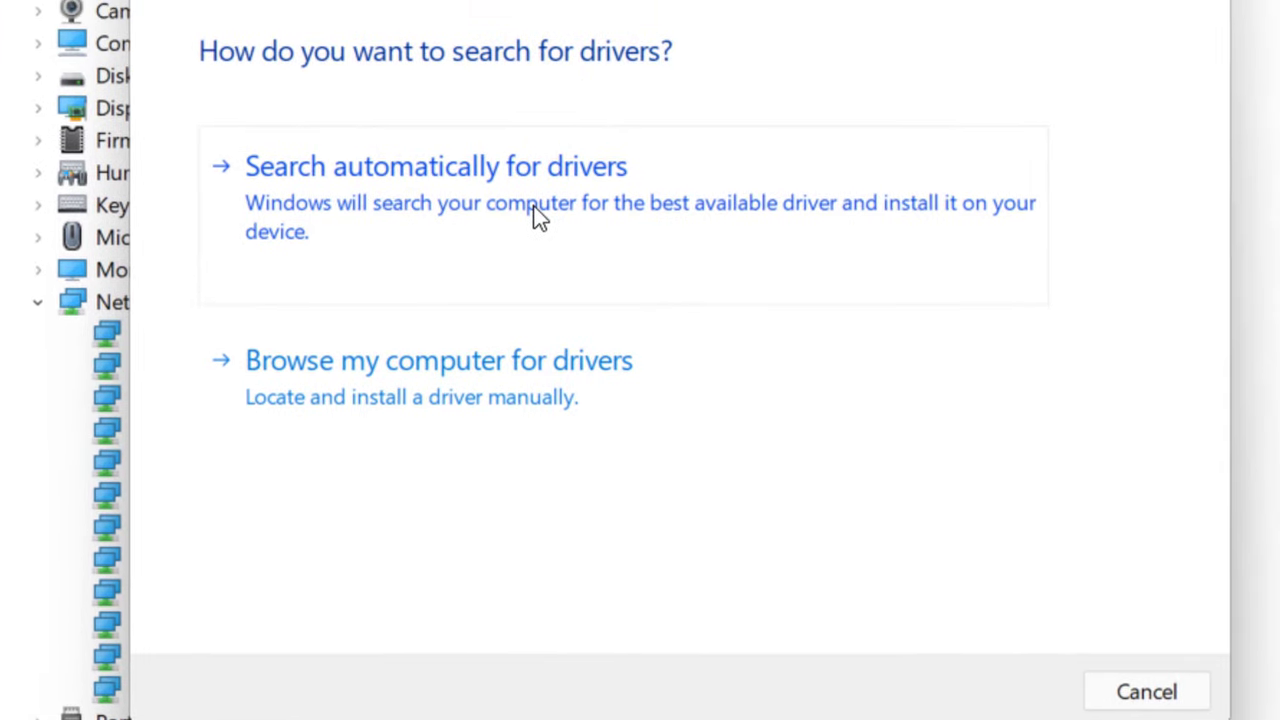
left_click(1116, 2)
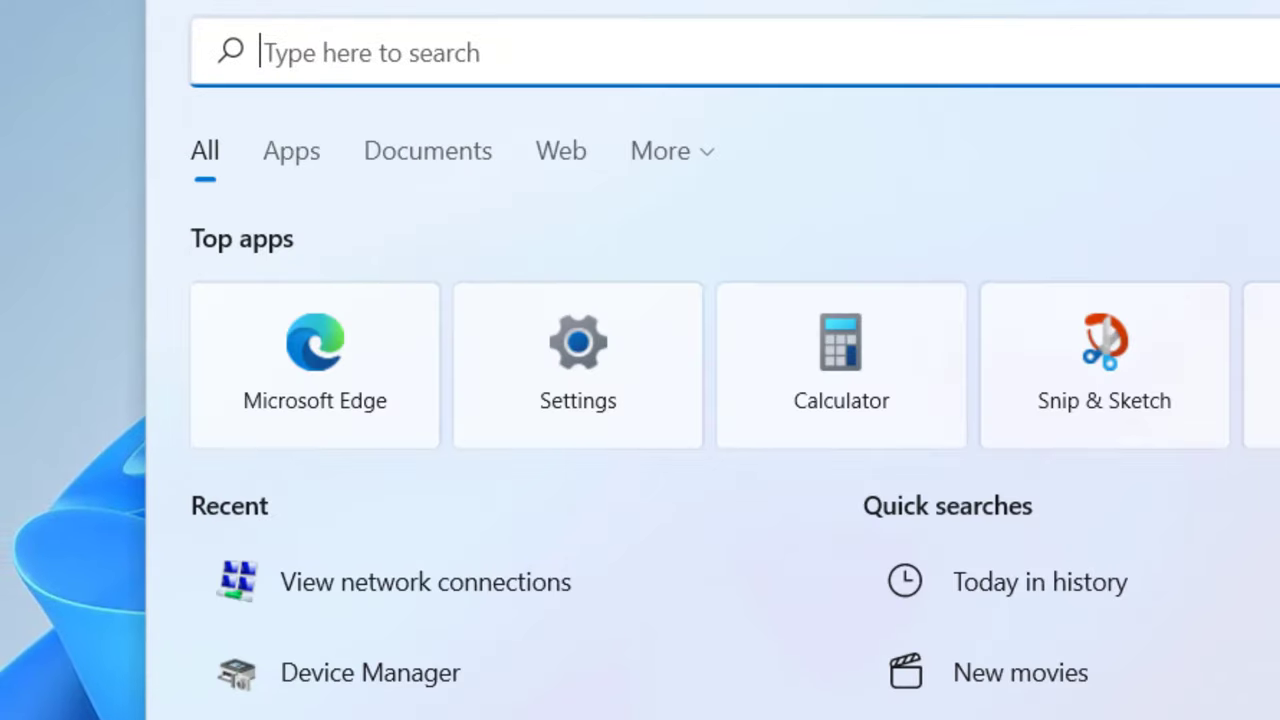
Step: Search Windows for "cmd" and start Command Prompt as administrator
type("cmd")
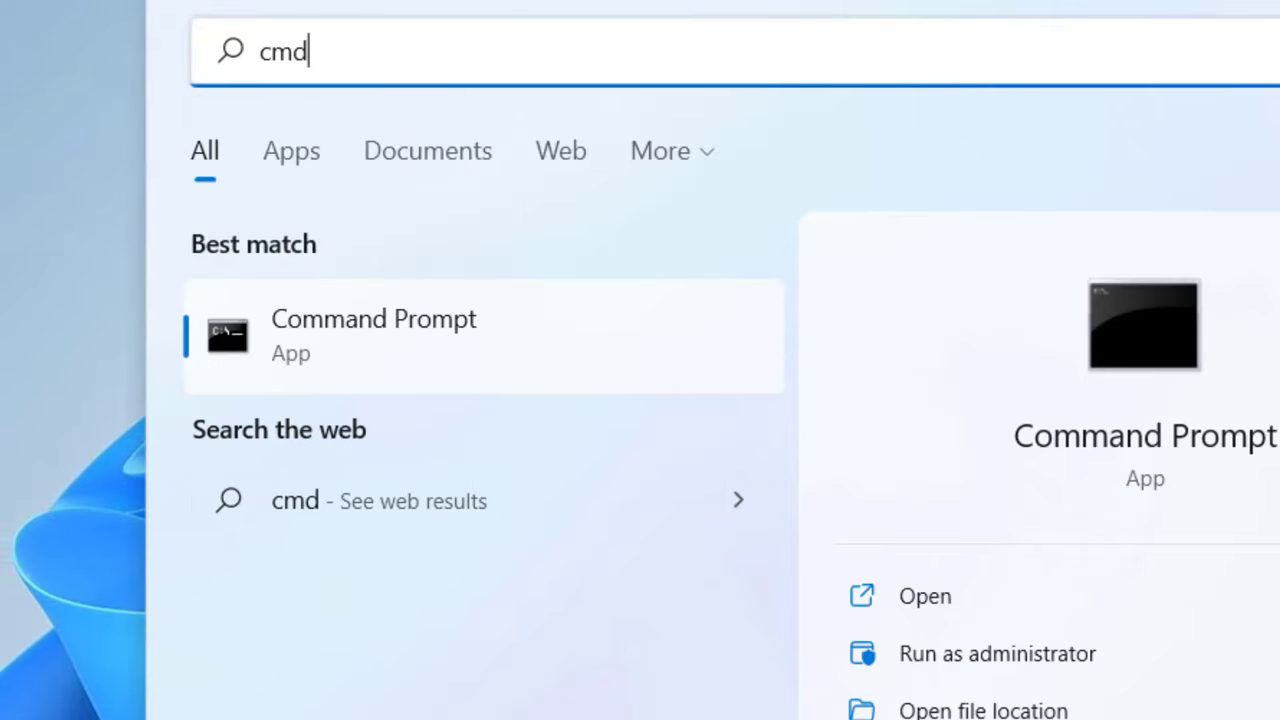
right_click(447, 352)
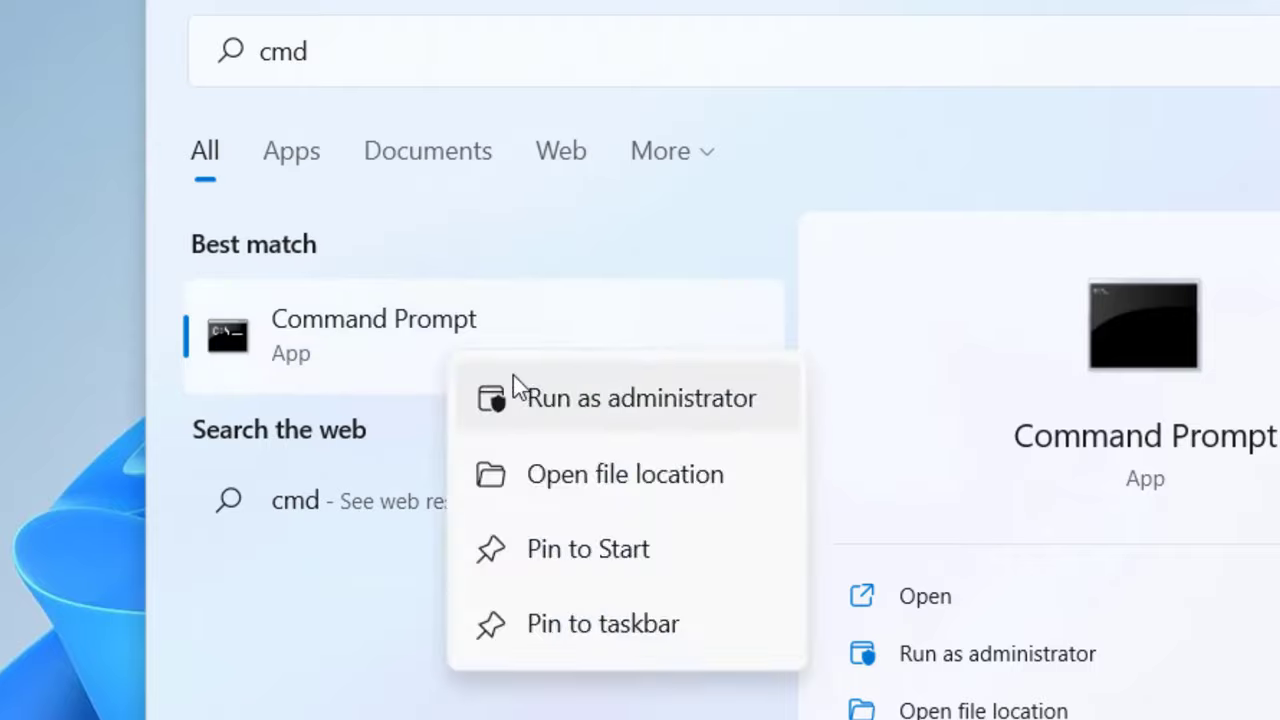
key("Escape")
key("Escape")
key("ctrl+shift+Return")
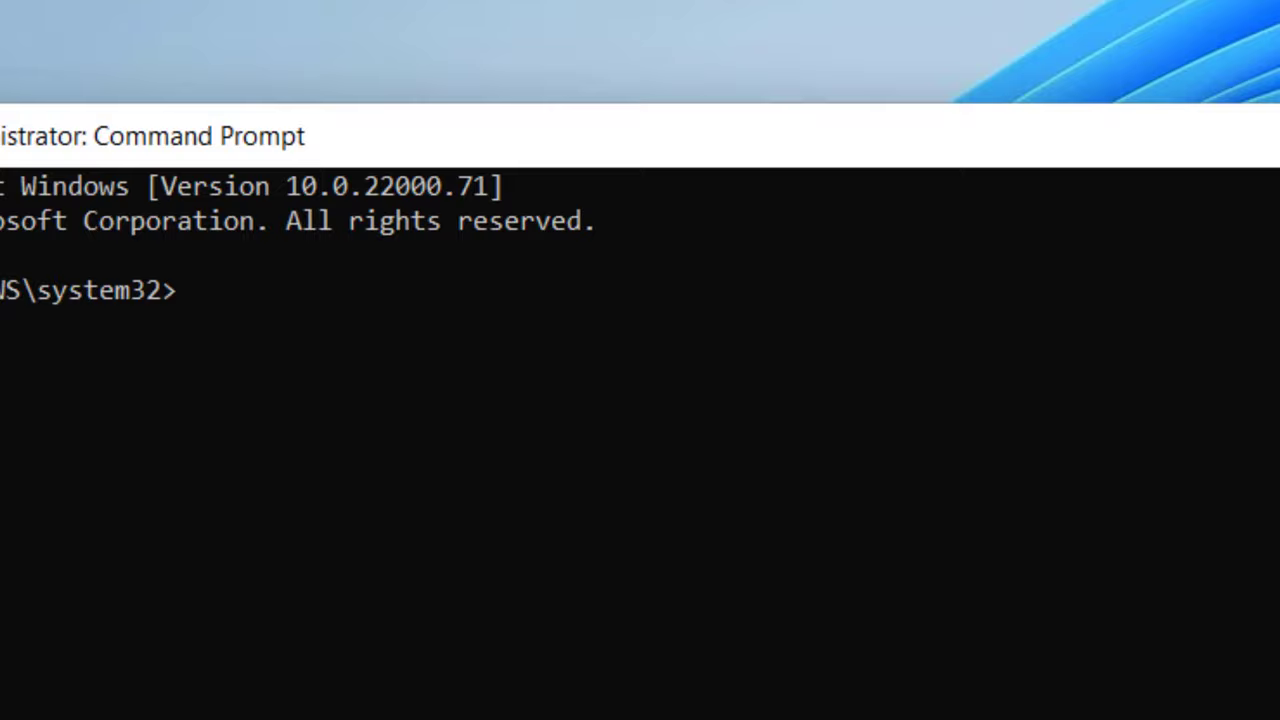
Step: Enter the command netsh winsock reset in the administrator Command Prompt
type("netsh w")
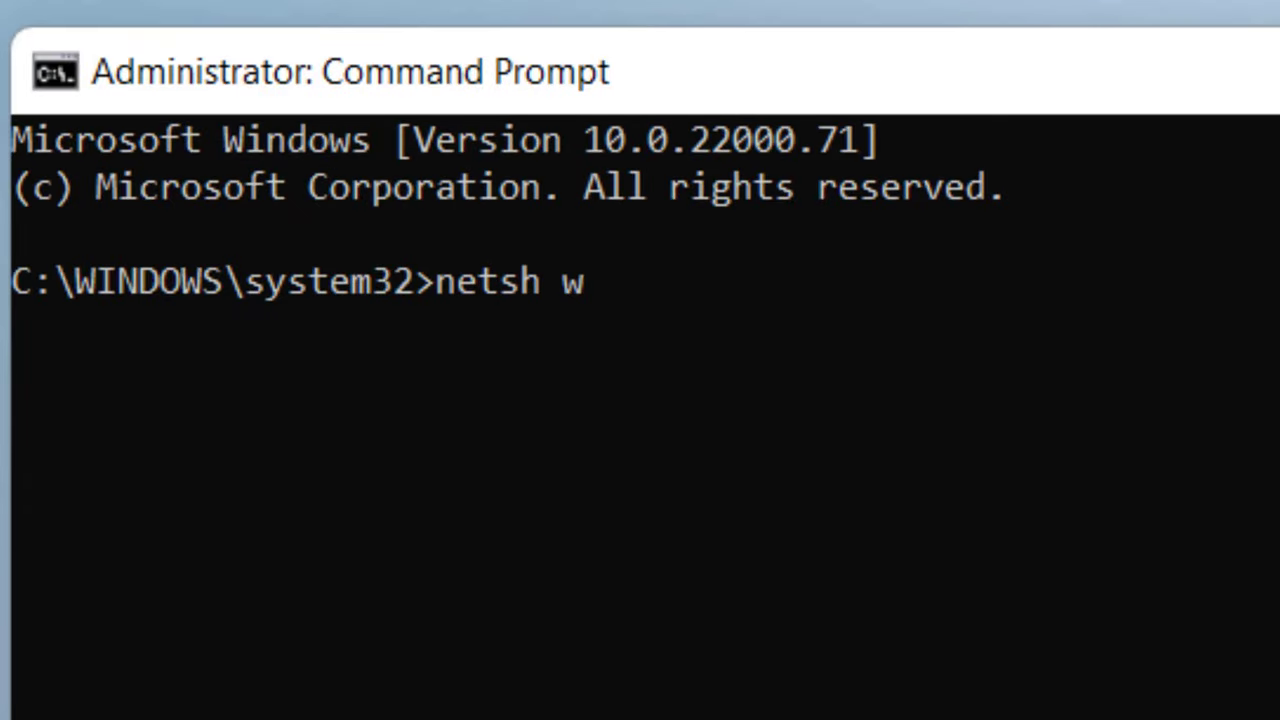
type("inso")
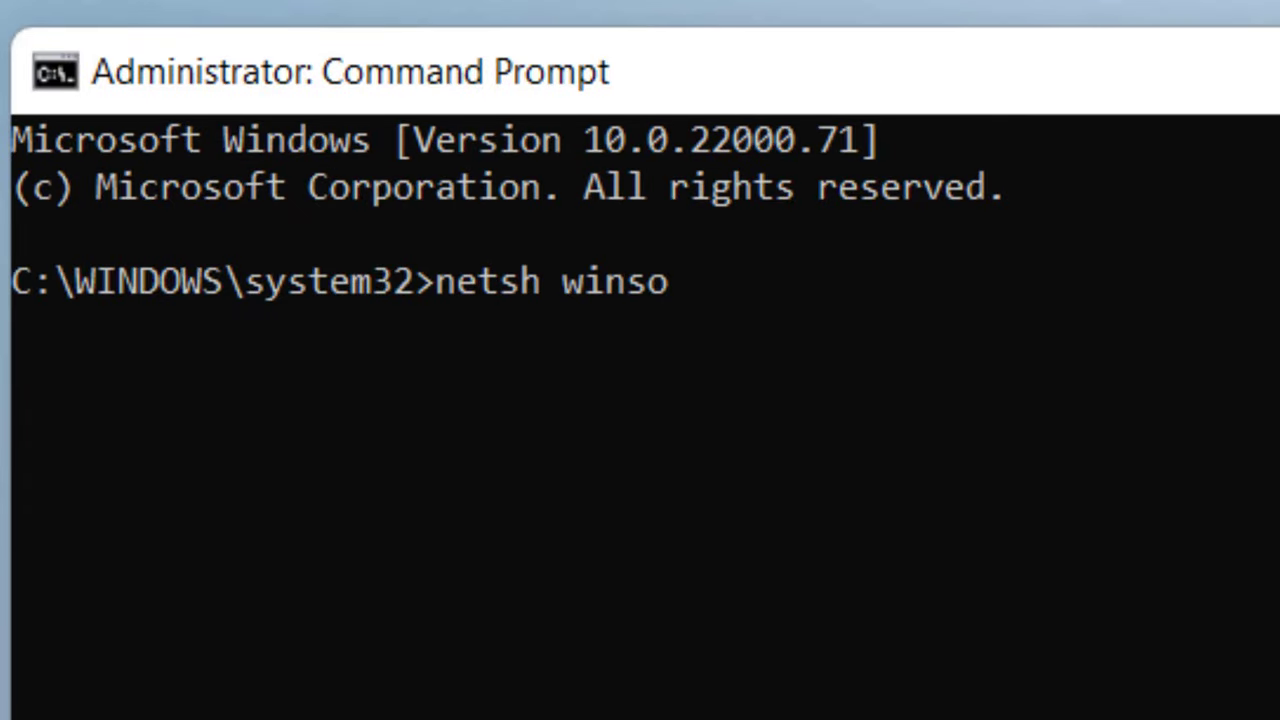
type("ck reset")
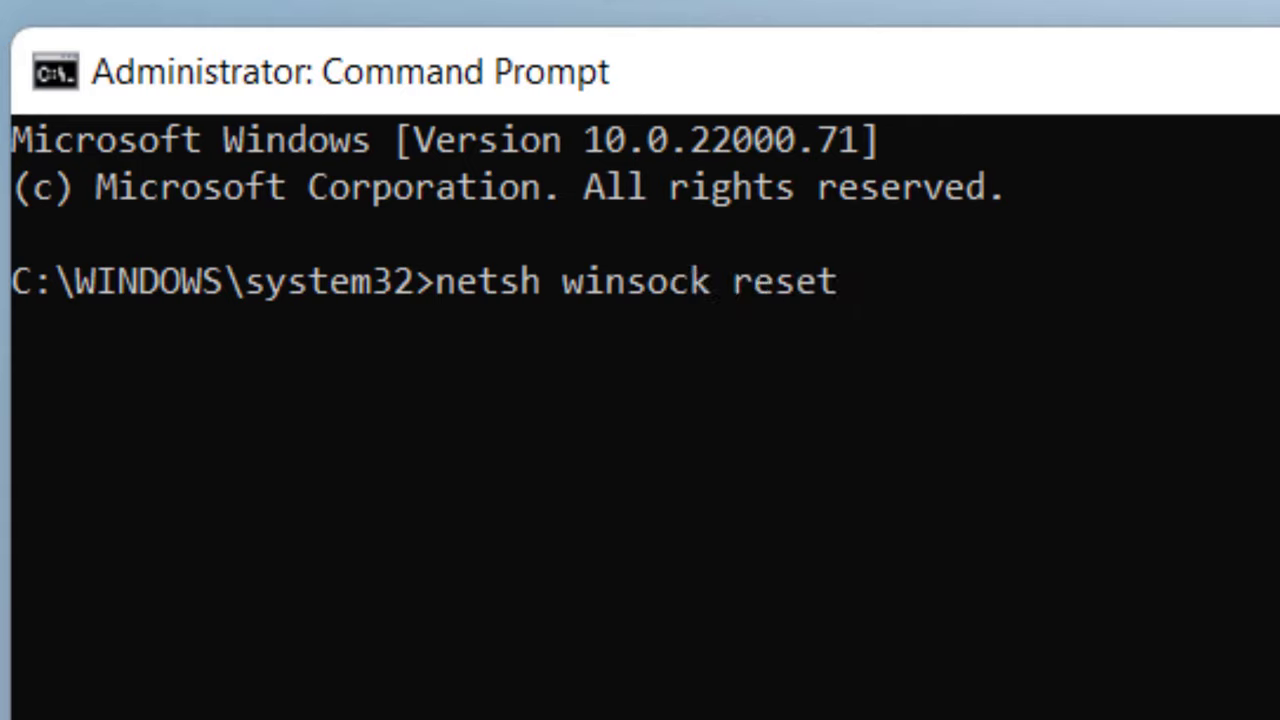